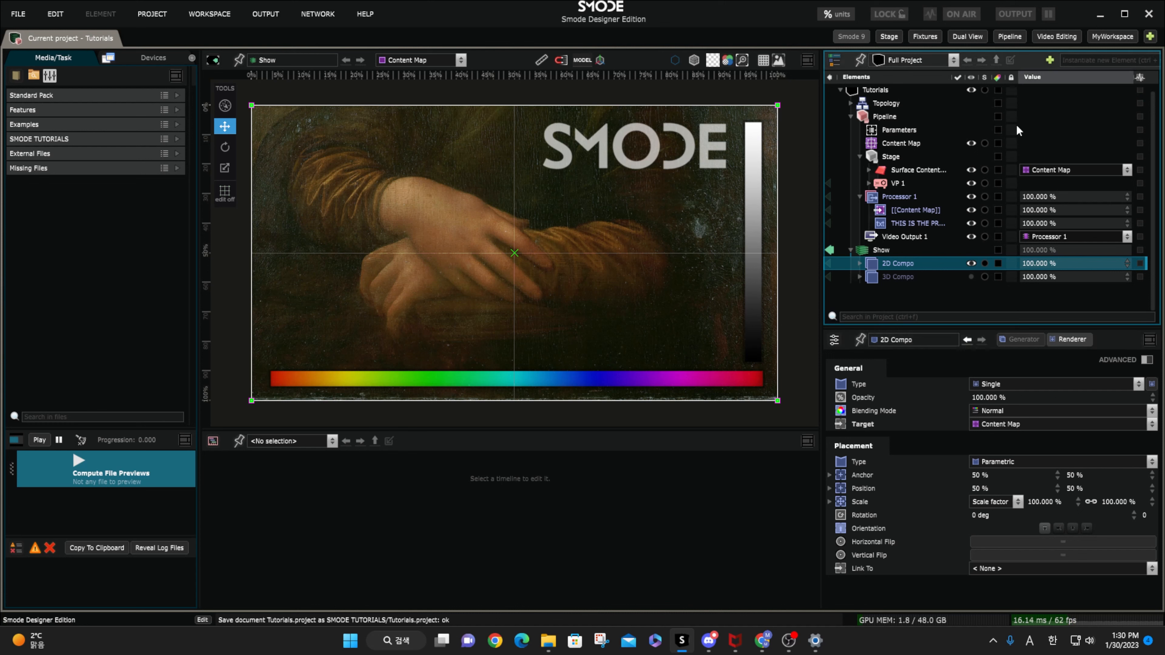
- Create a main cue list on the Show and another one on the 2D Compo
click(909, 249)
right_click(909, 248)
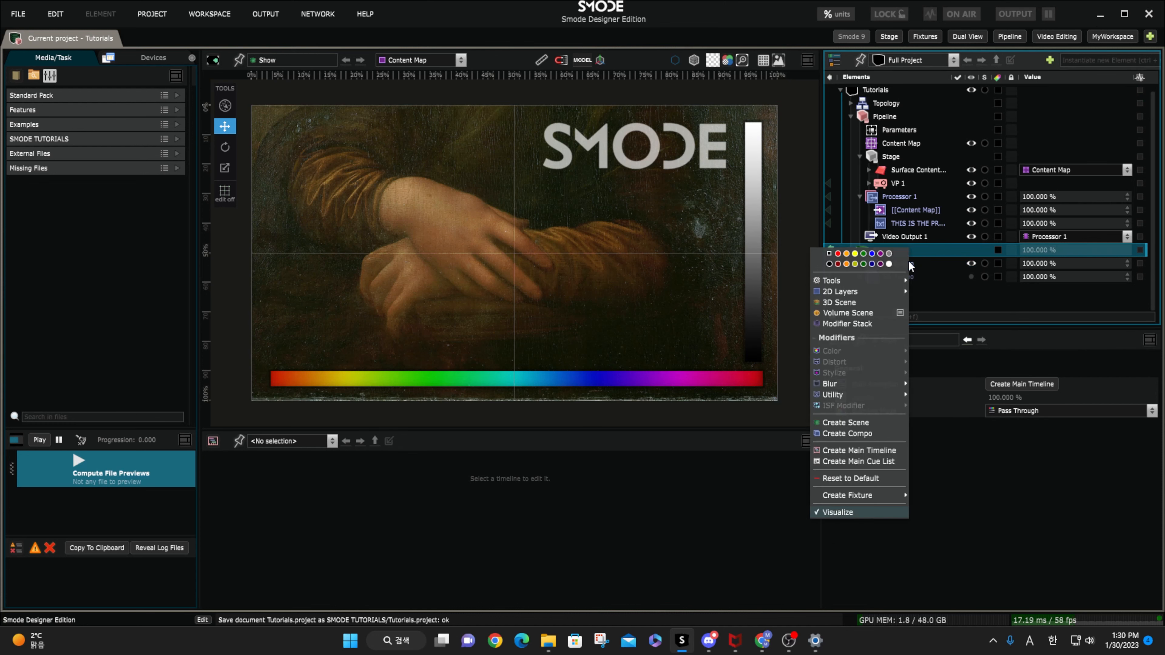
click(900, 461)
click(859, 277)
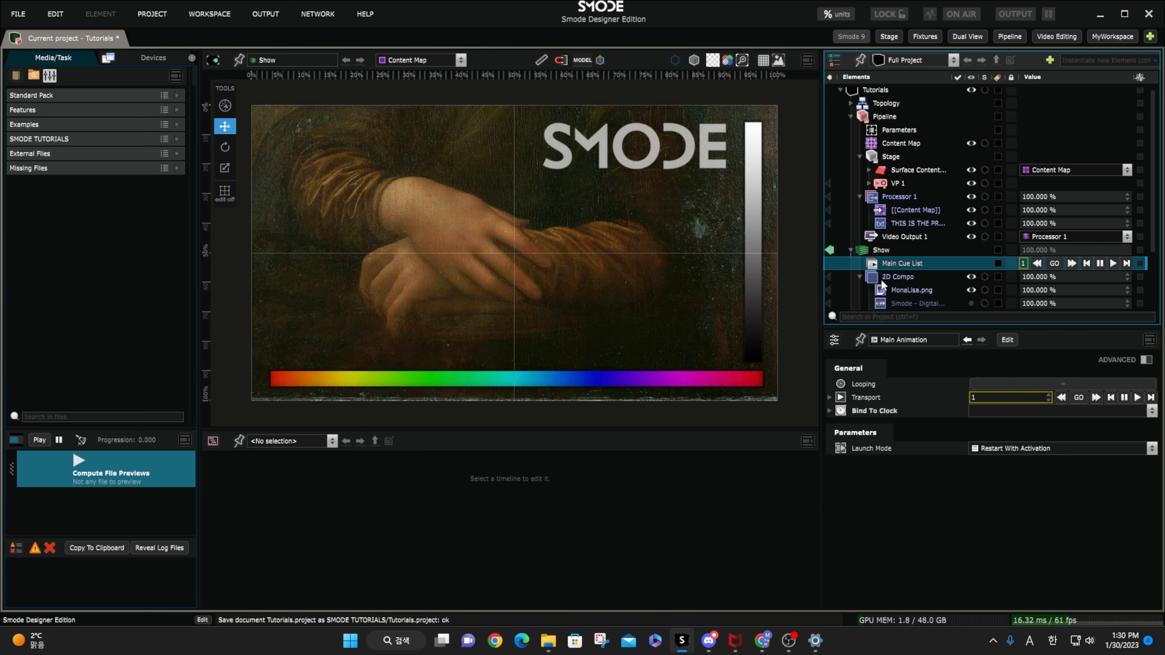
click(886, 277)
right_click(887, 277)
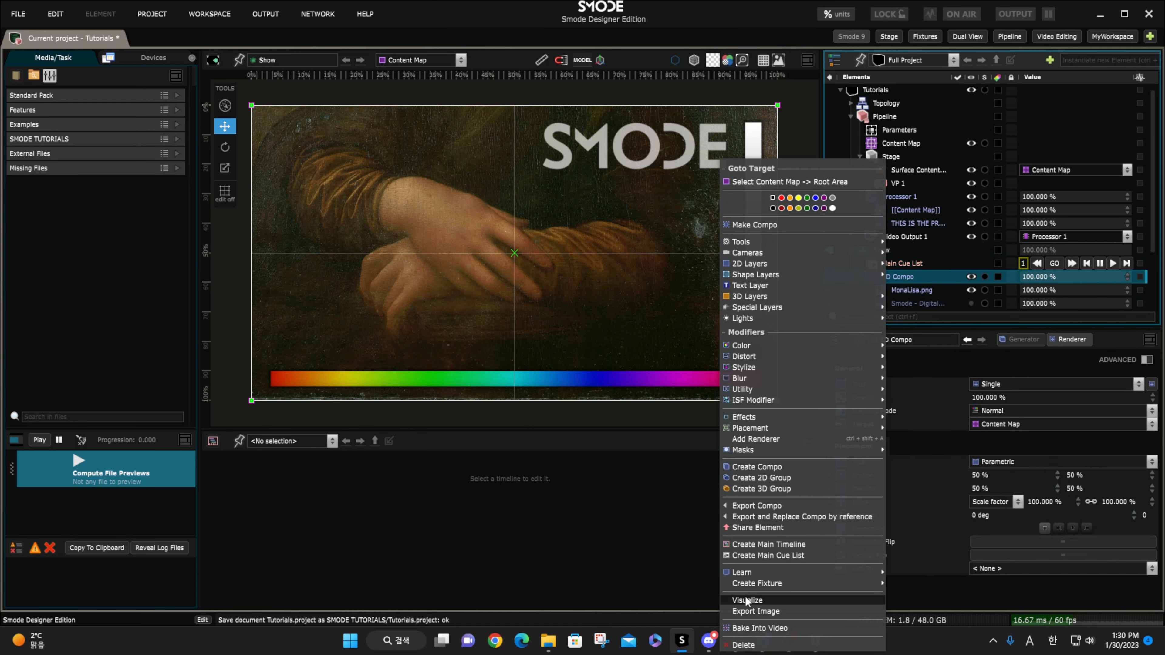
click(739, 553)
- Create a main cue list on the Logo Smode.obj group inside the 3D Compo
scroll(892, 243, down, 3)
click(894, 238)
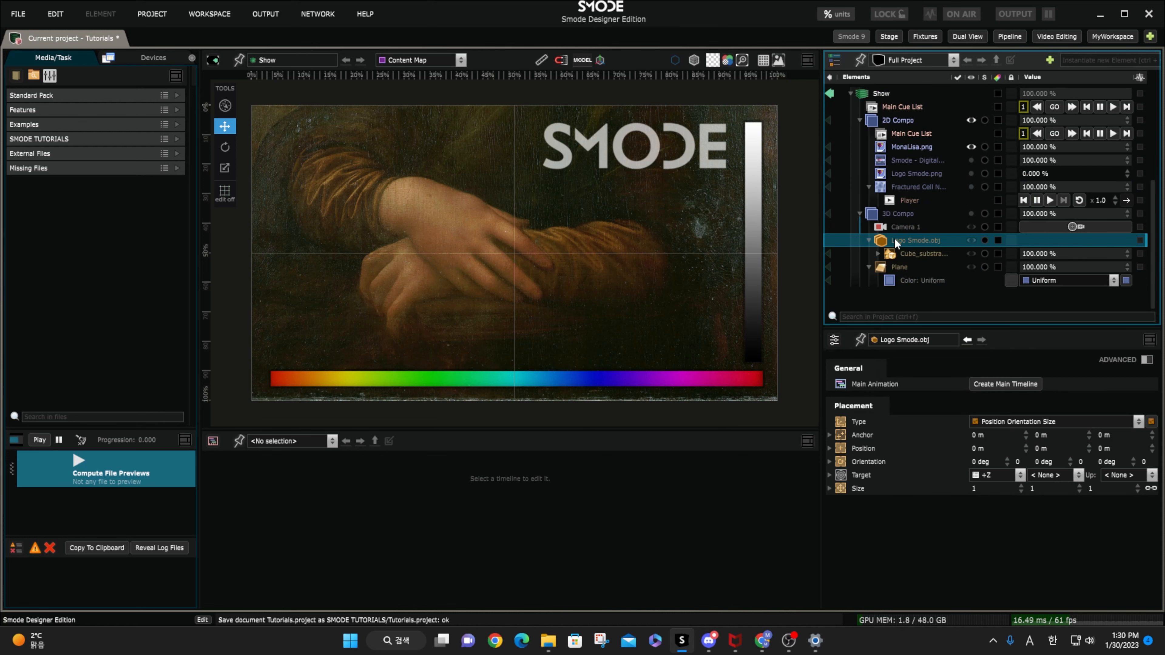
right_click(894, 237)
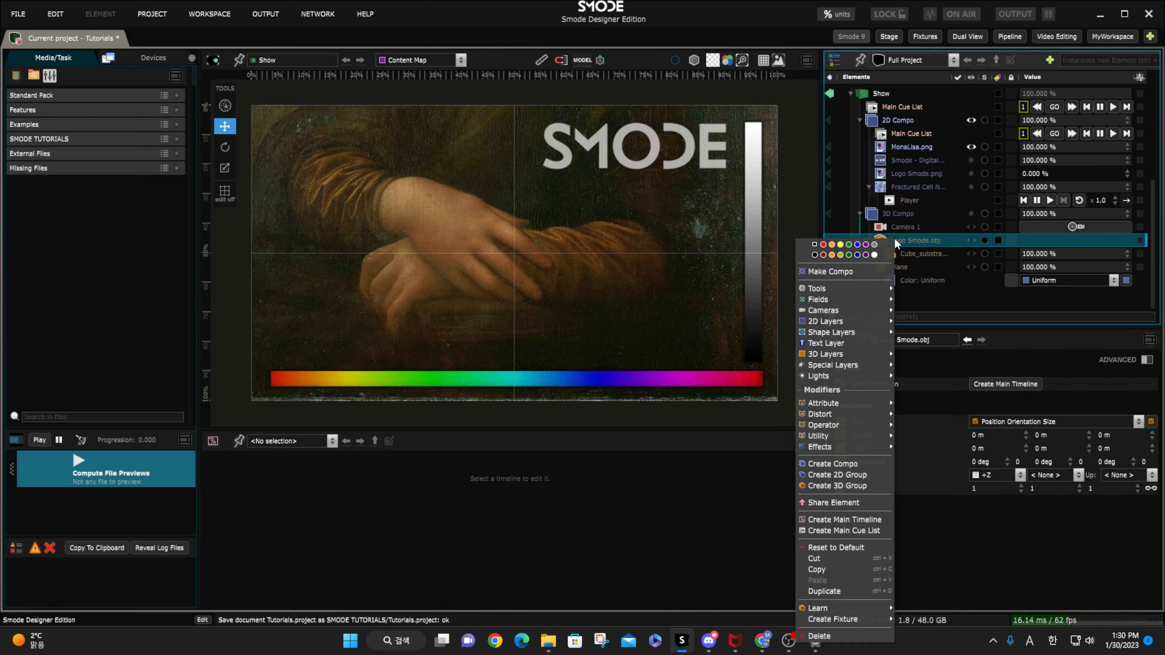
click(845, 529)
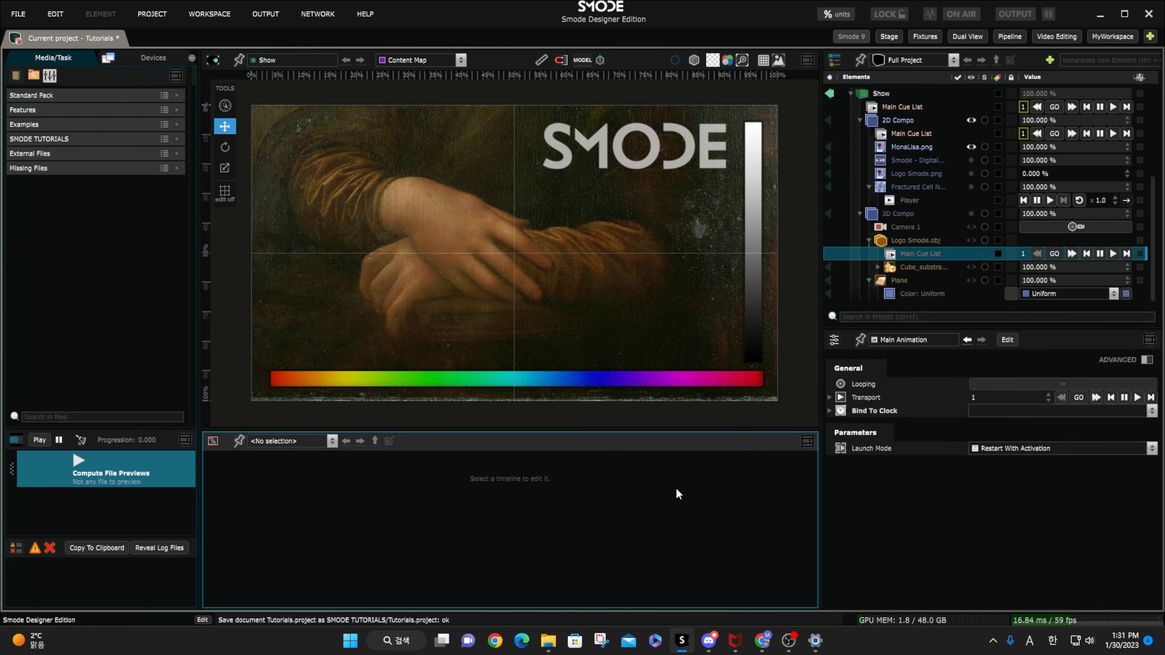
- Open the Show's main cue list for editing in the area below the viewport
click(895, 107)
click(214, 440)
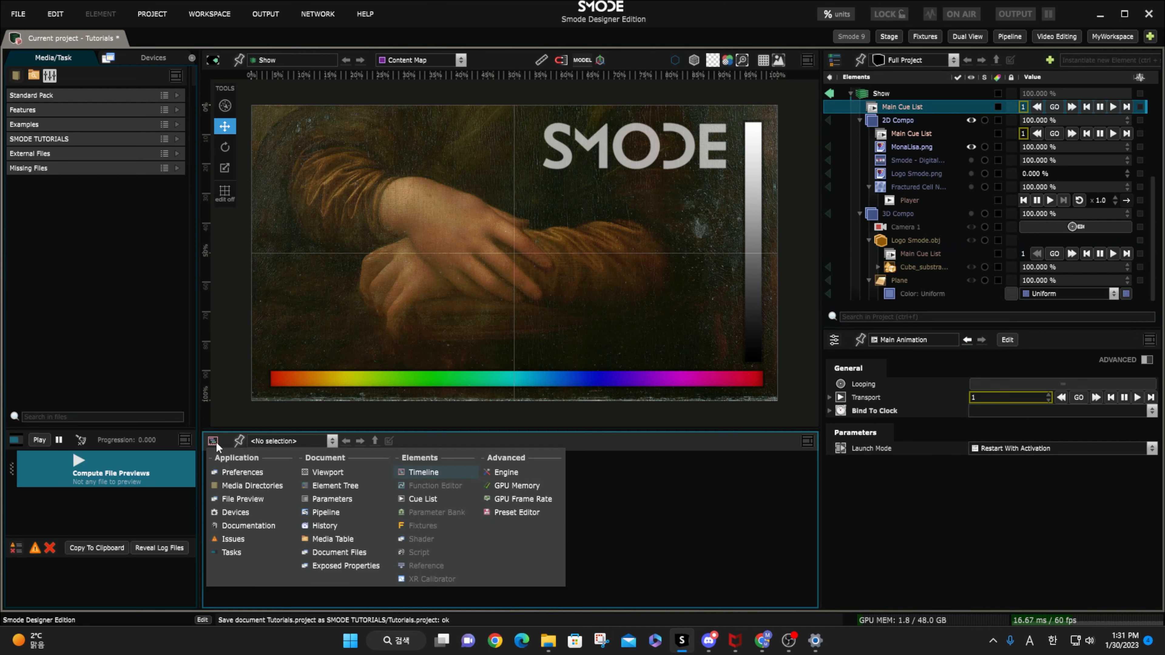
click(436, 498)
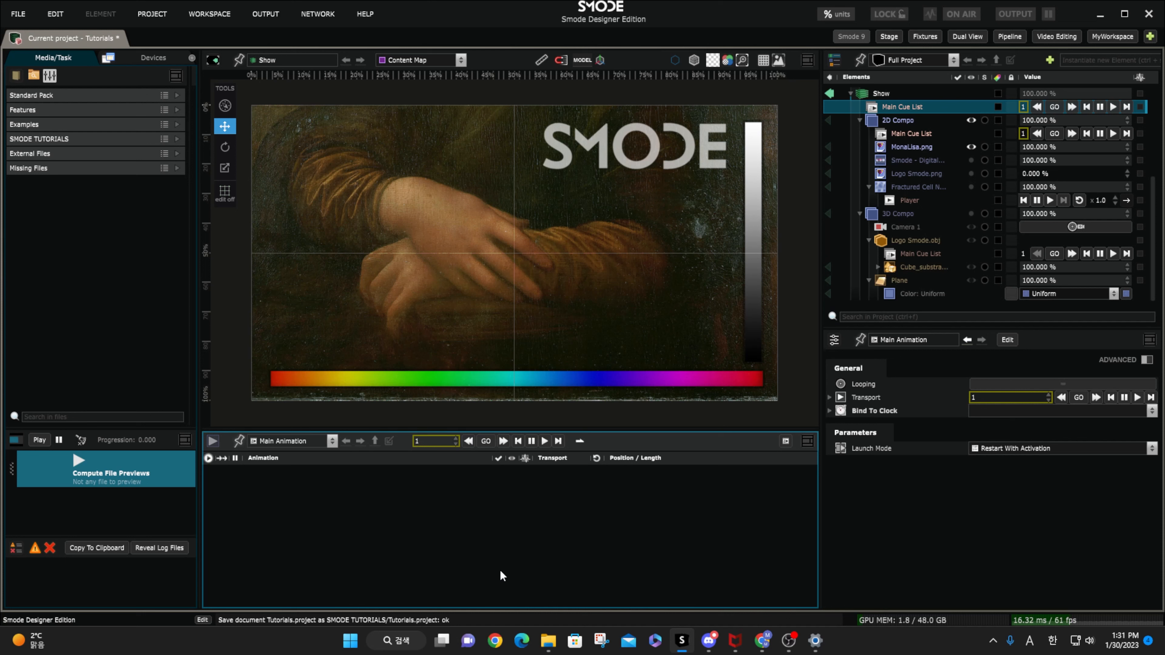
click(213, 441)
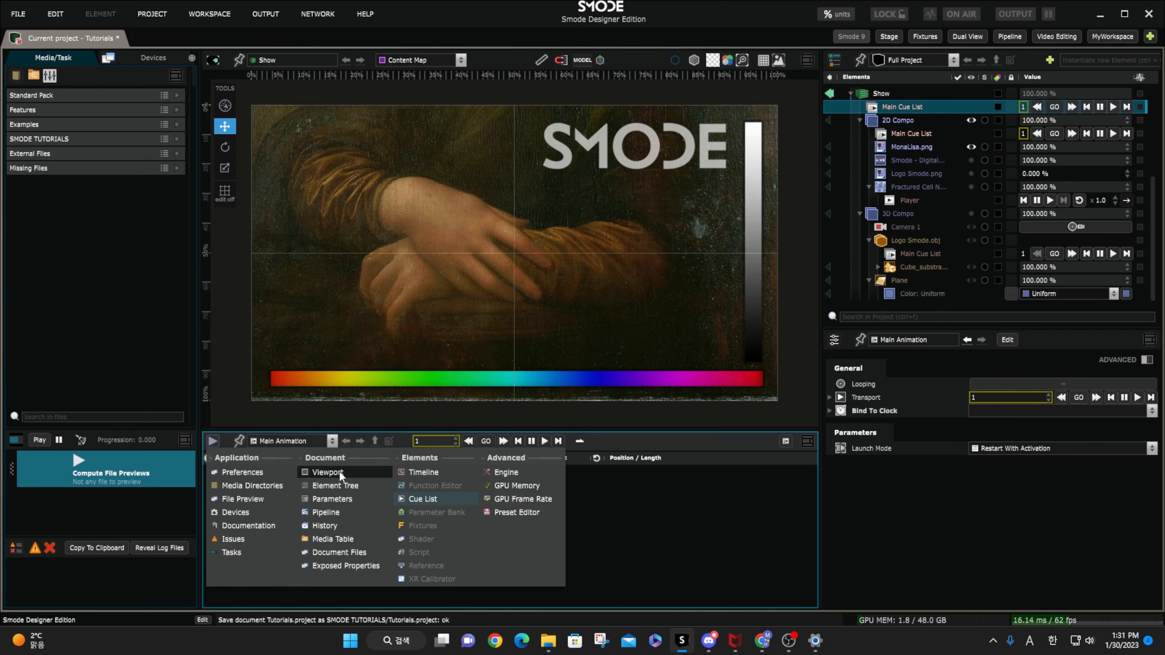
click(452, 474)
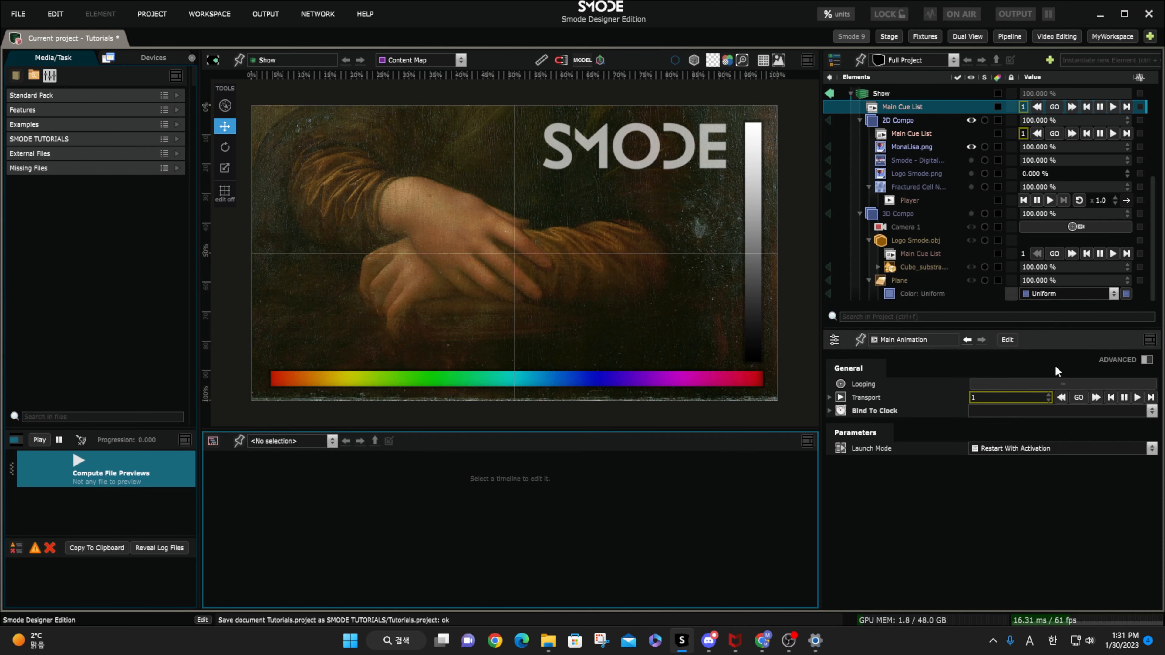
click(1007, 340)
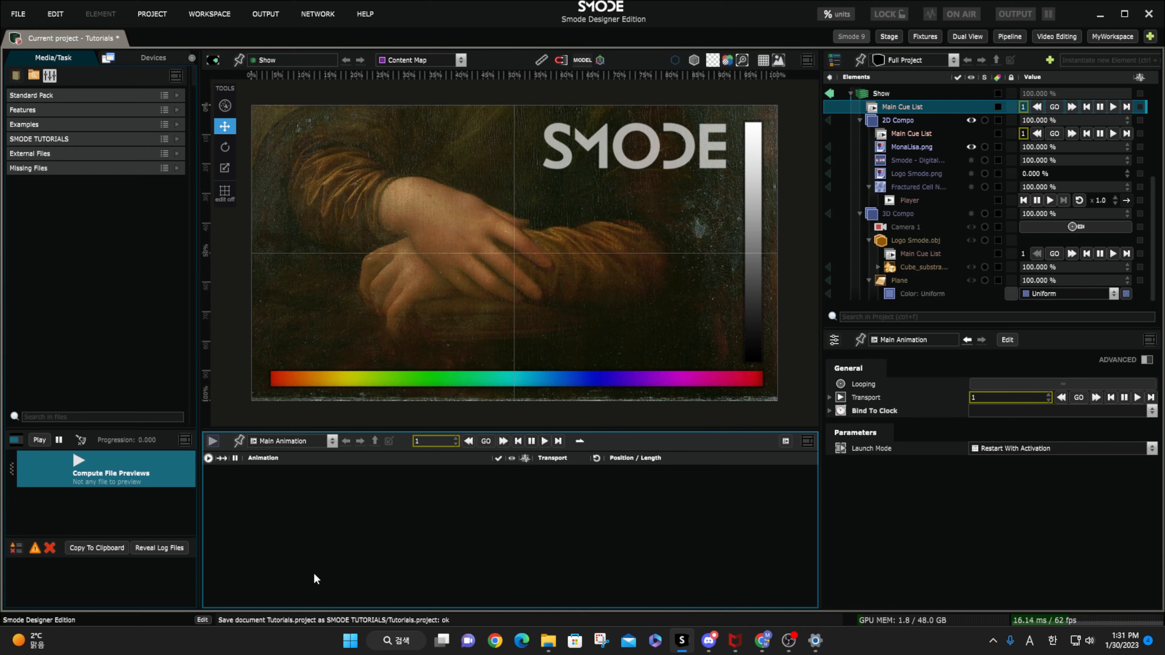
- Add a Play cue for MonaLisa.png to the Show's main cue list
drag(901, 147, 346, 538)
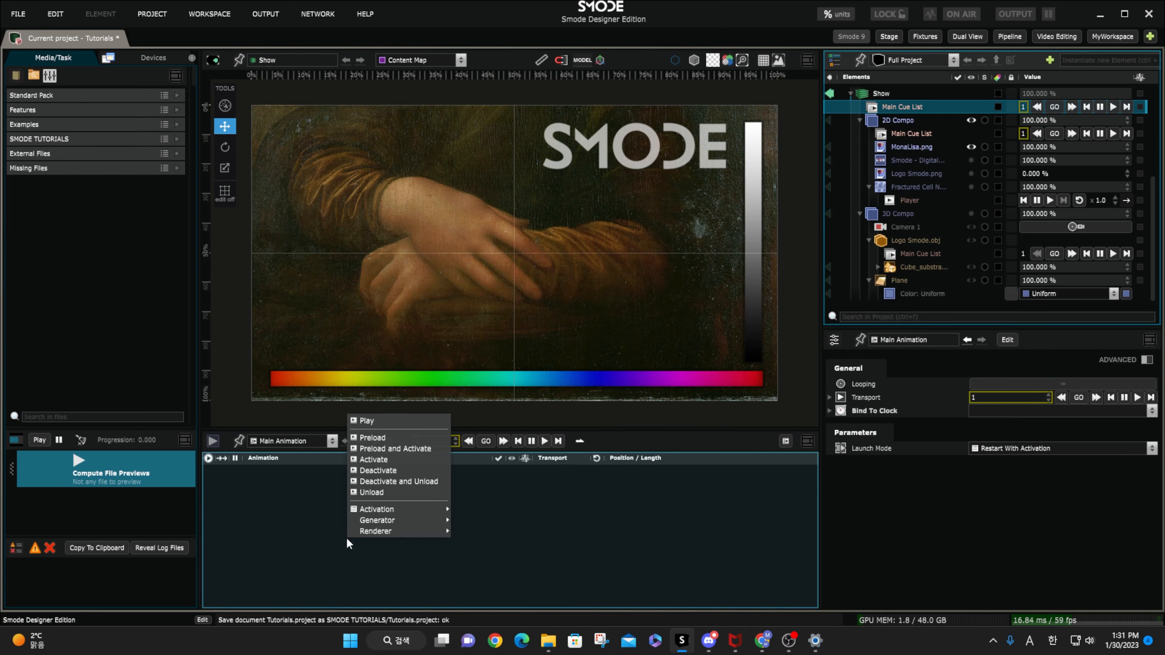
click(398, 418)
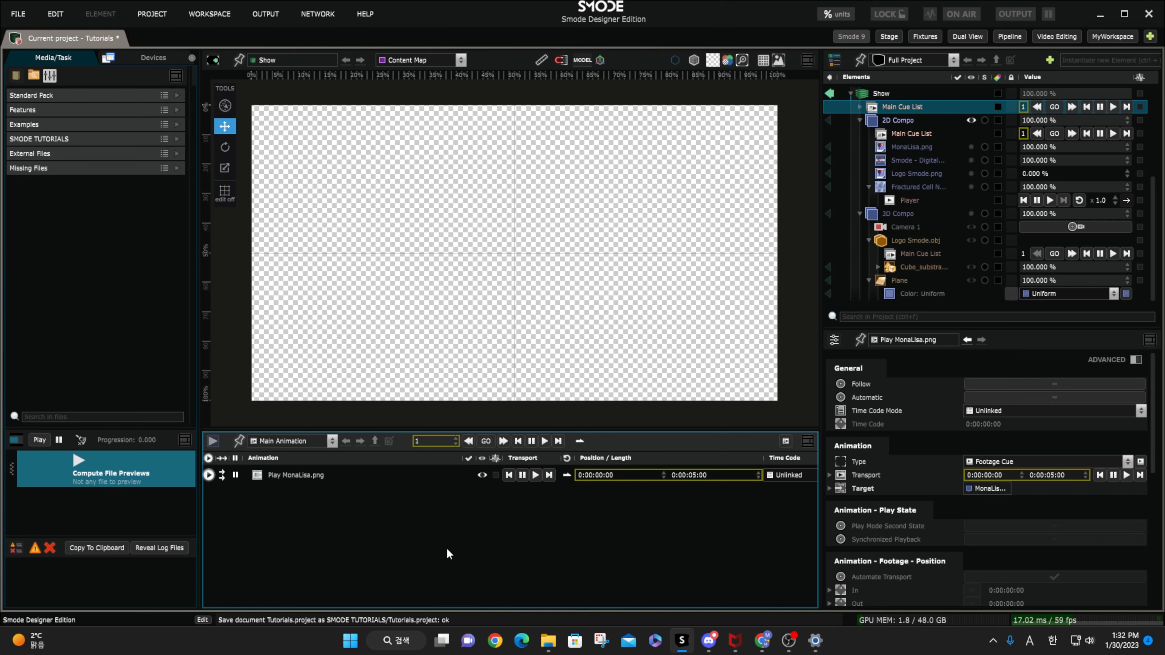
- Add a Fade In cue for the opacity of Logo Smode.png to the cue list and play it
click(904, 173)
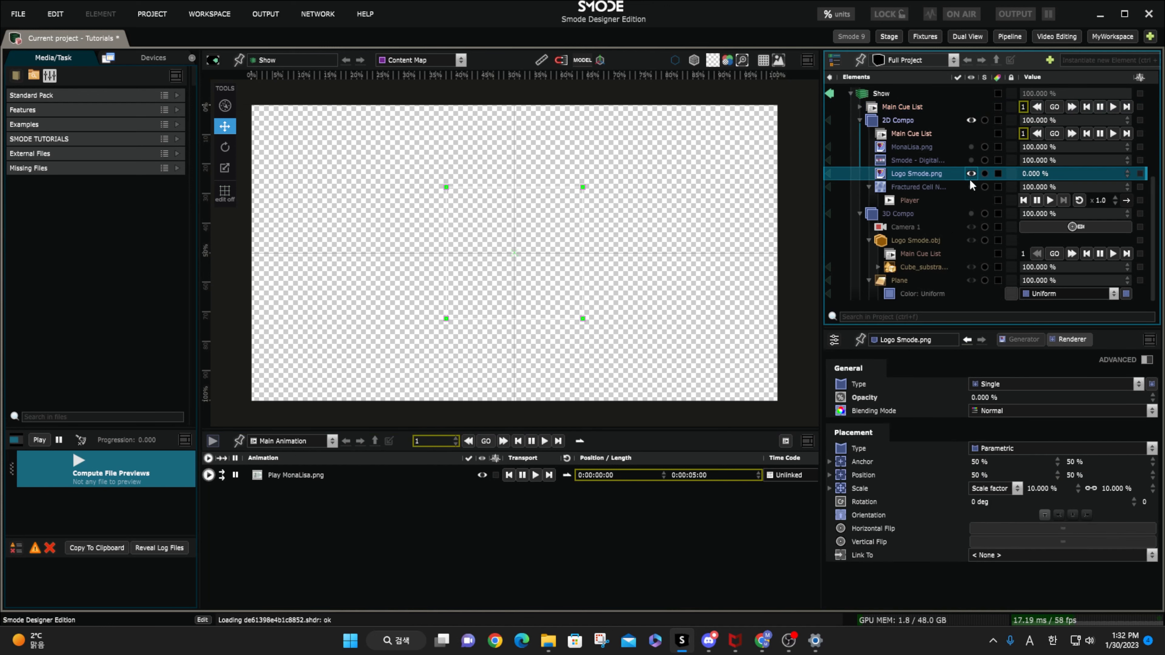
drag(863, 396, 521, 485)
click(520, 484)
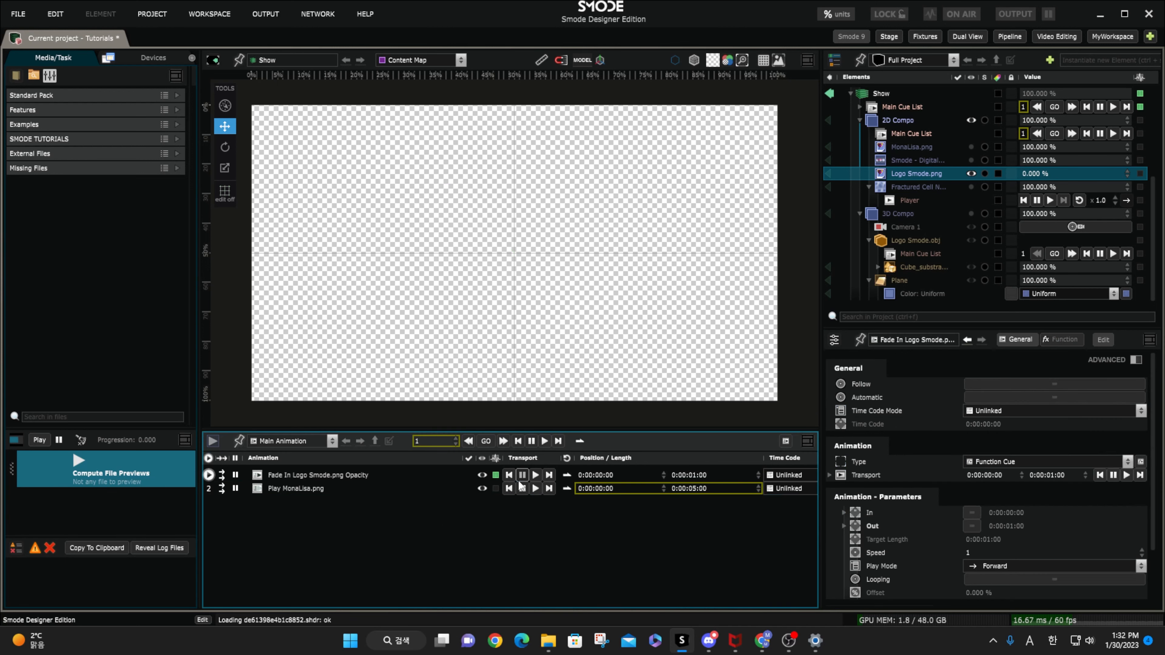
click(536, 479)
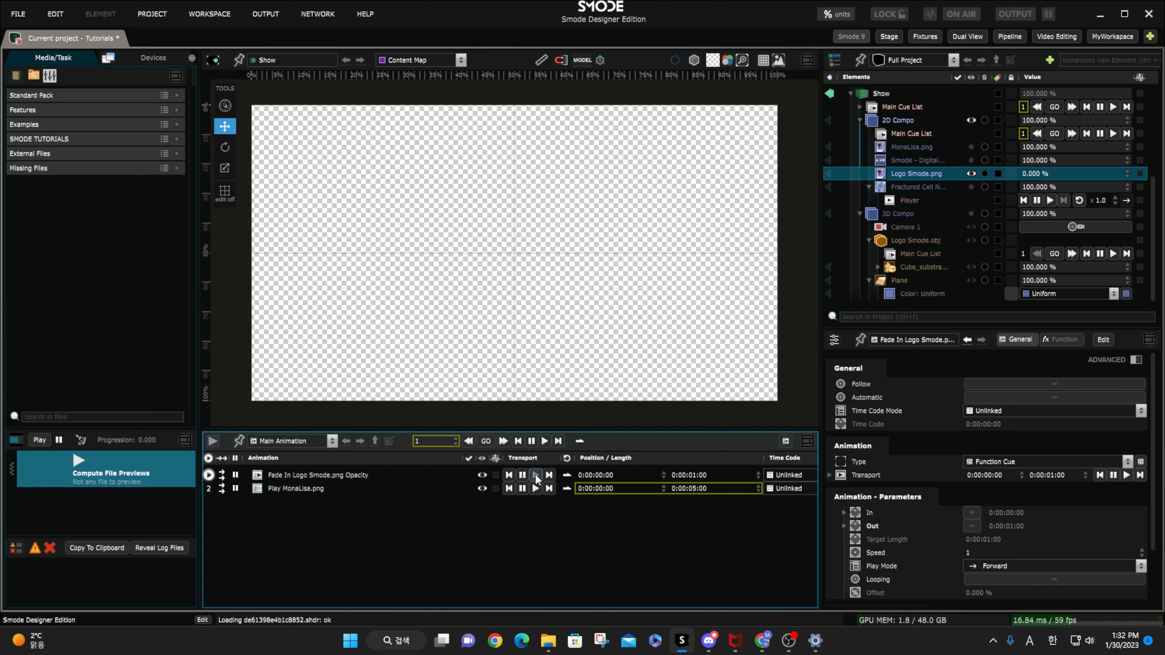
- Look through the available cue types for Logo Smode.png and add a Play cue for it to the cue list
drag(898, 178, 465, 498)
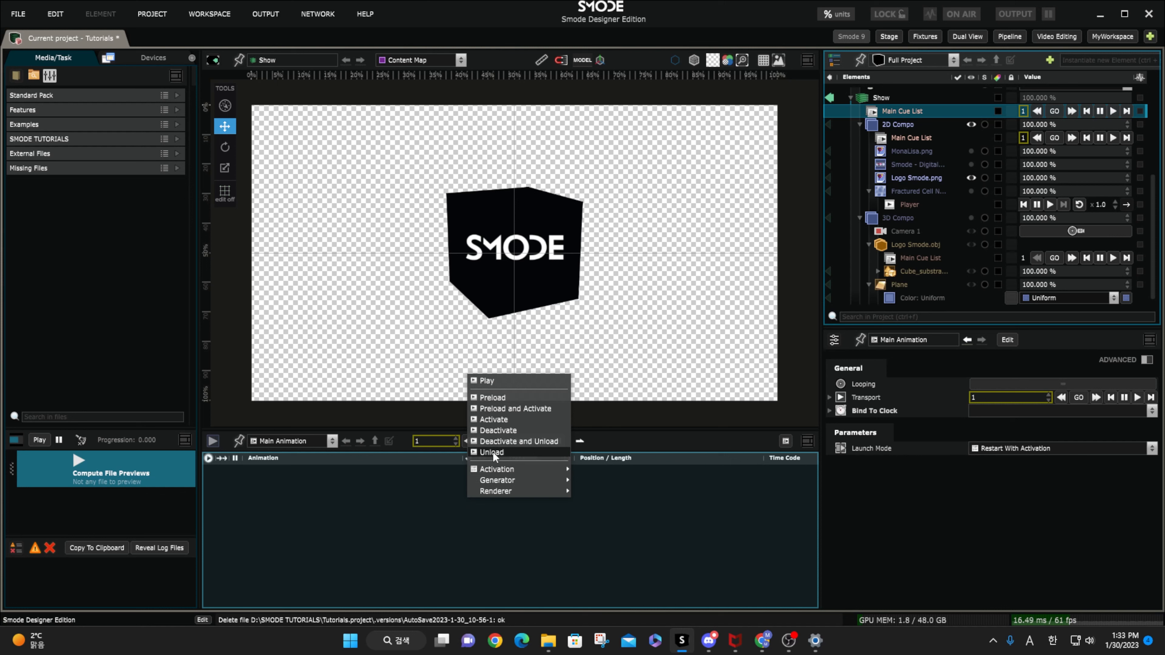
mouse_move(495, 469)
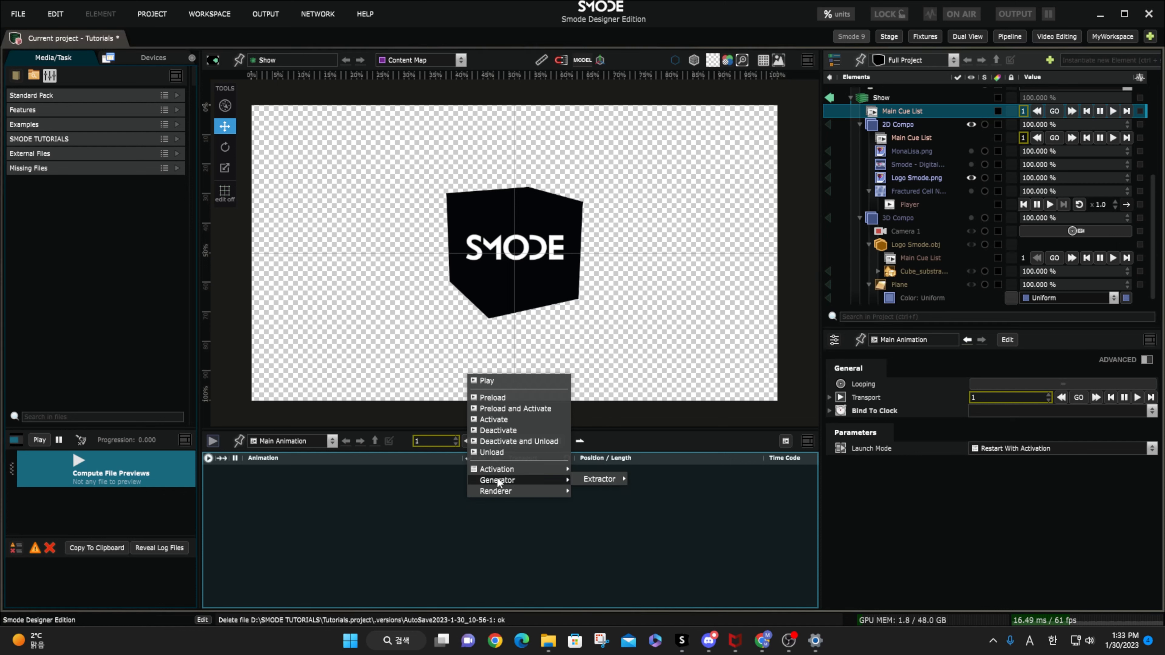
mouse_move(593, 482)
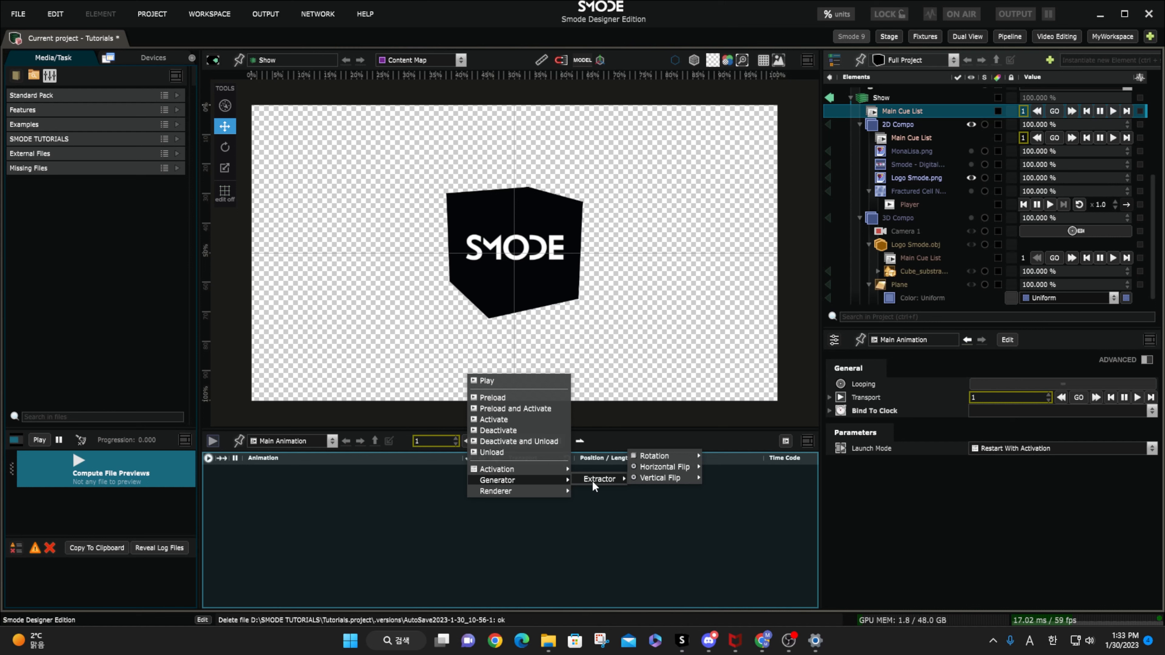
mouse_move(660, 466)
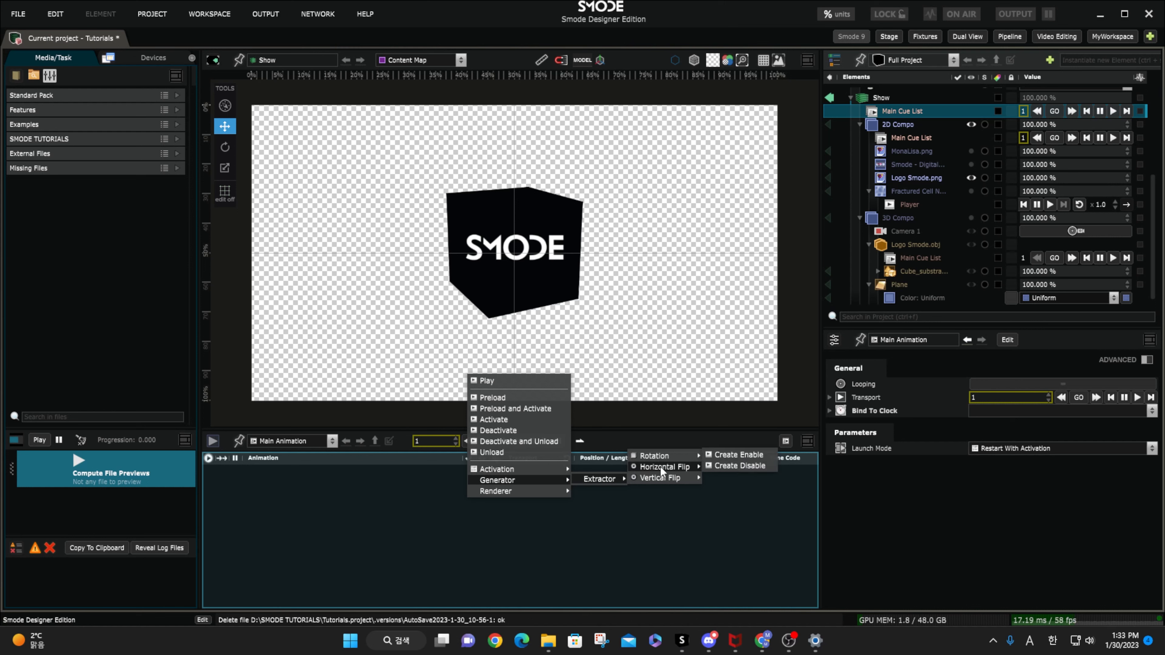
mouse_move(531, 490)
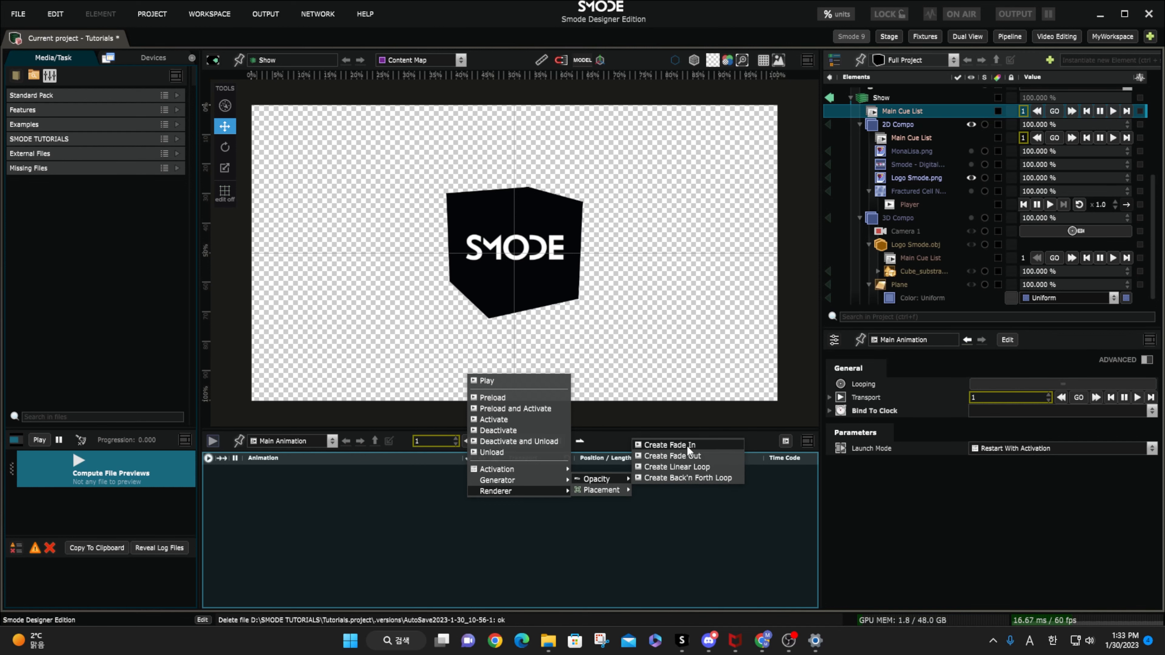
click(536, 381)
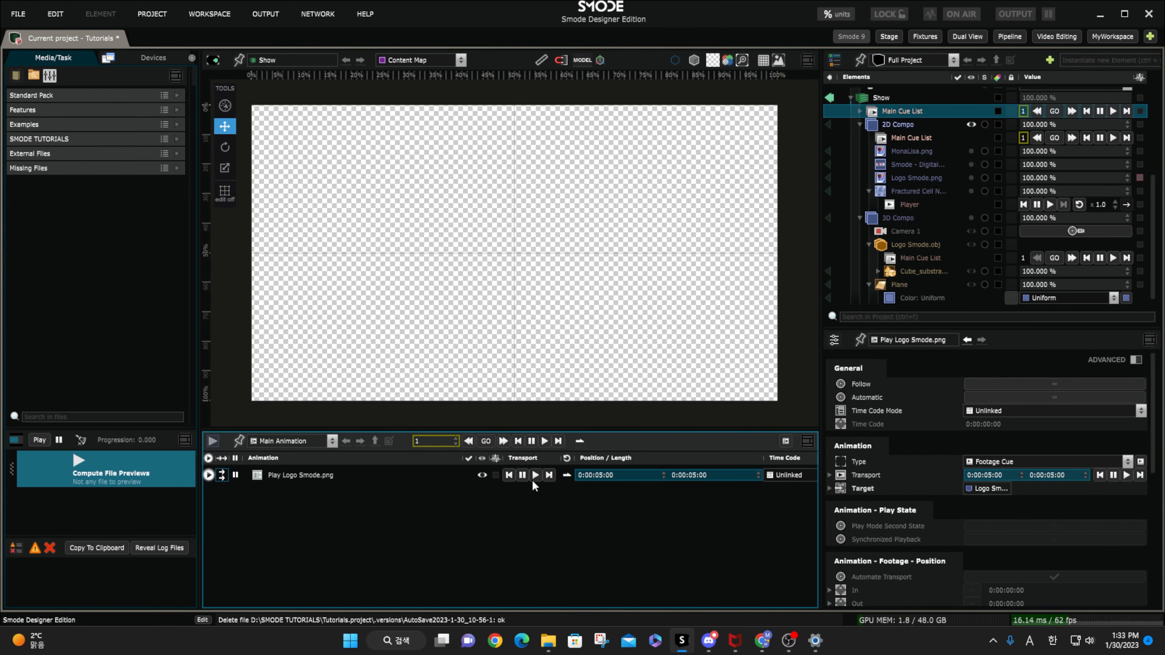
- Add a Waiting Cue to the Show's main cue list and set its length to 2 seconds
right_click(896, 109)
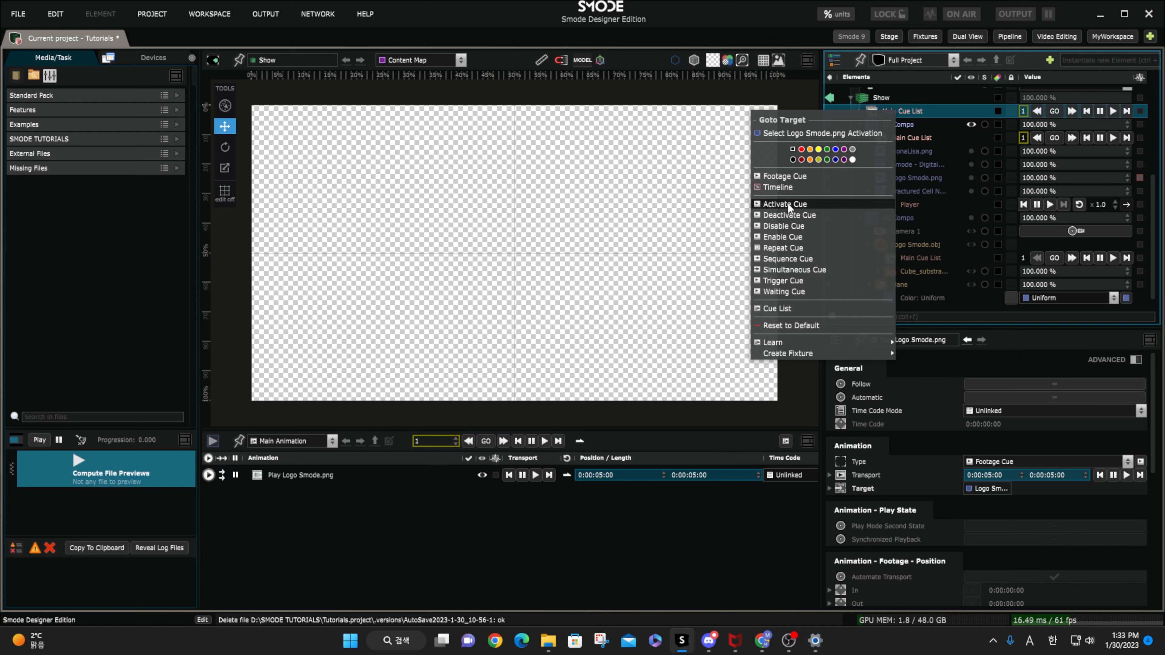
click(780, 291)
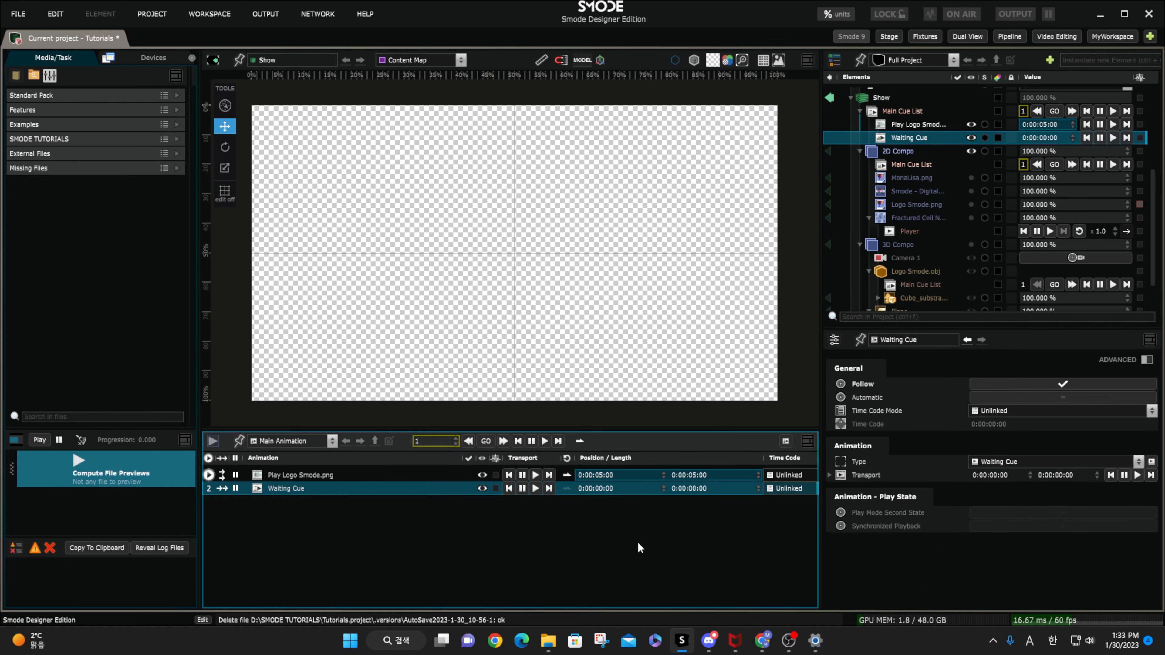
click(1059, 476)
click(1066, 476)
key(BackSpace)
text(2)
click(674, 535)
- Add an Activate Cue and an Enable Cue to the Show's main cue list
click(919, 110)
right_click(918, 110)
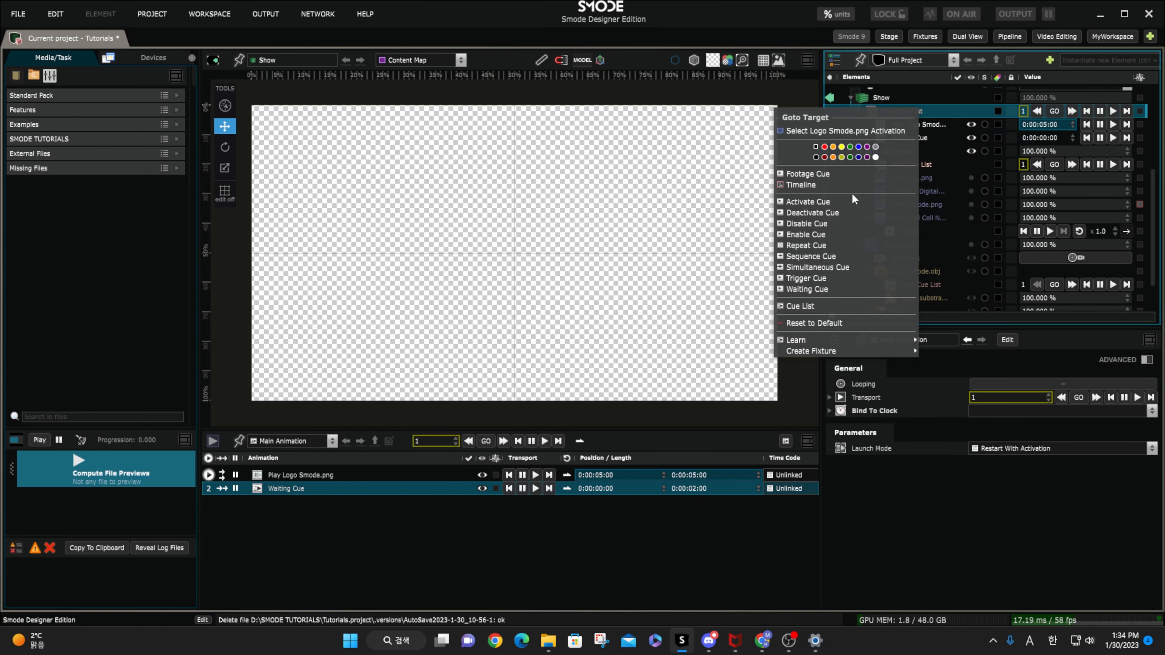
click(838, 202)
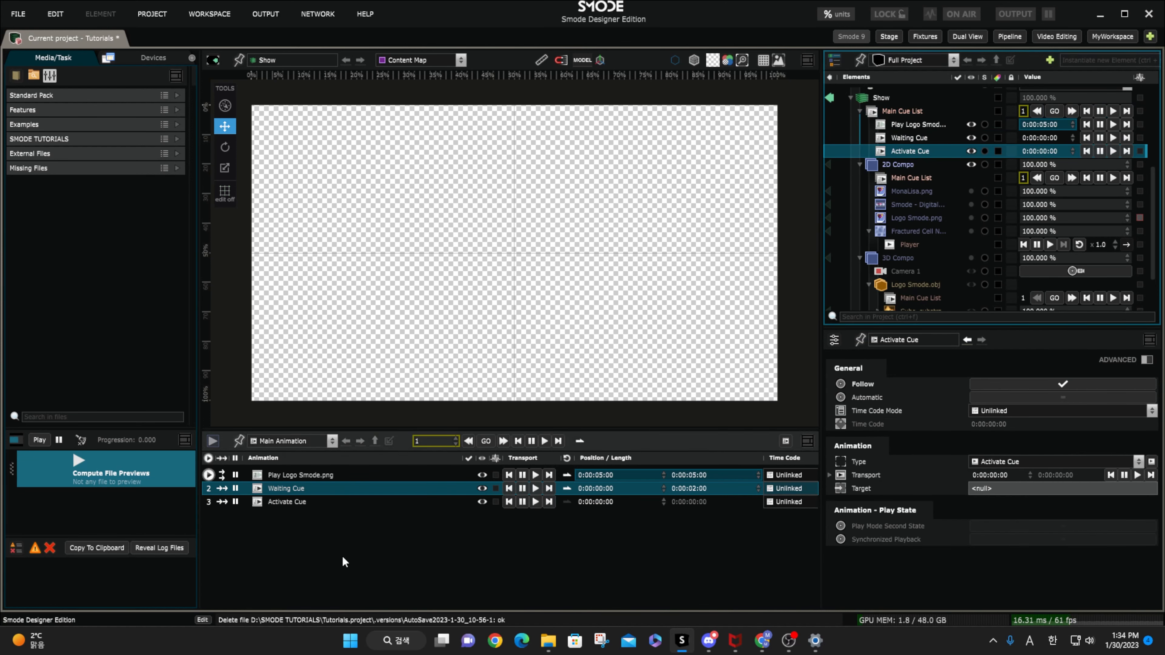
click(281, 502)
right_click(902, 112)
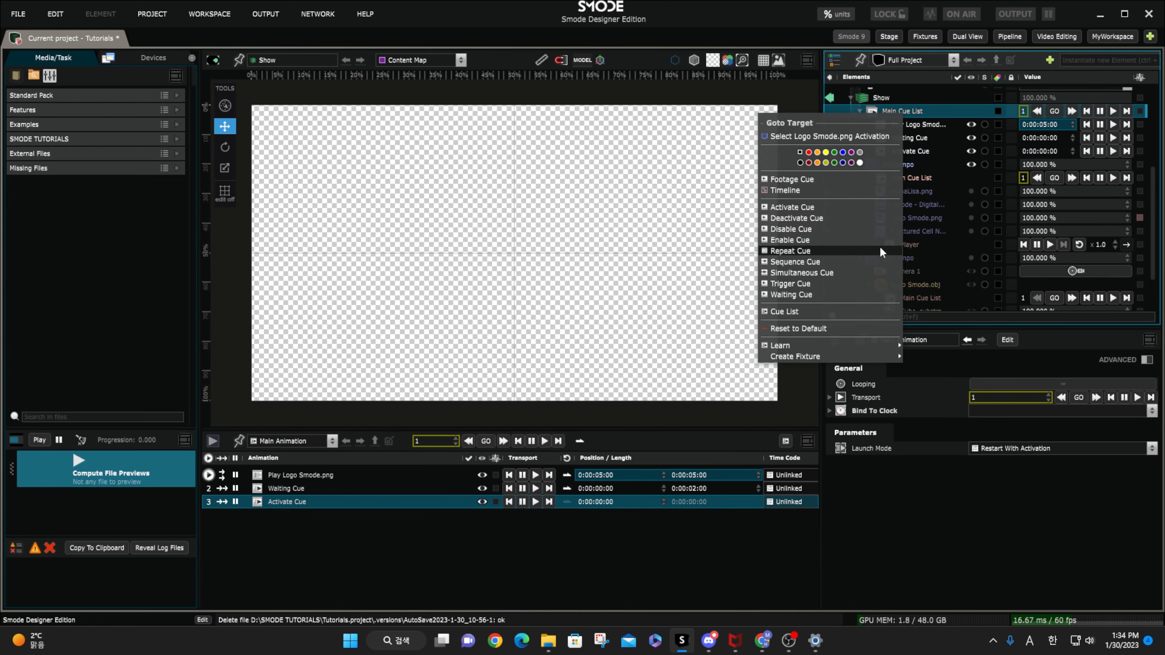
click(822, 239)
- Add a Footage Cue to the Show's main cue list and target it at the Smode - DigitalHurb video's renderer opacity
right_click(896, 108)
click(830, 173)
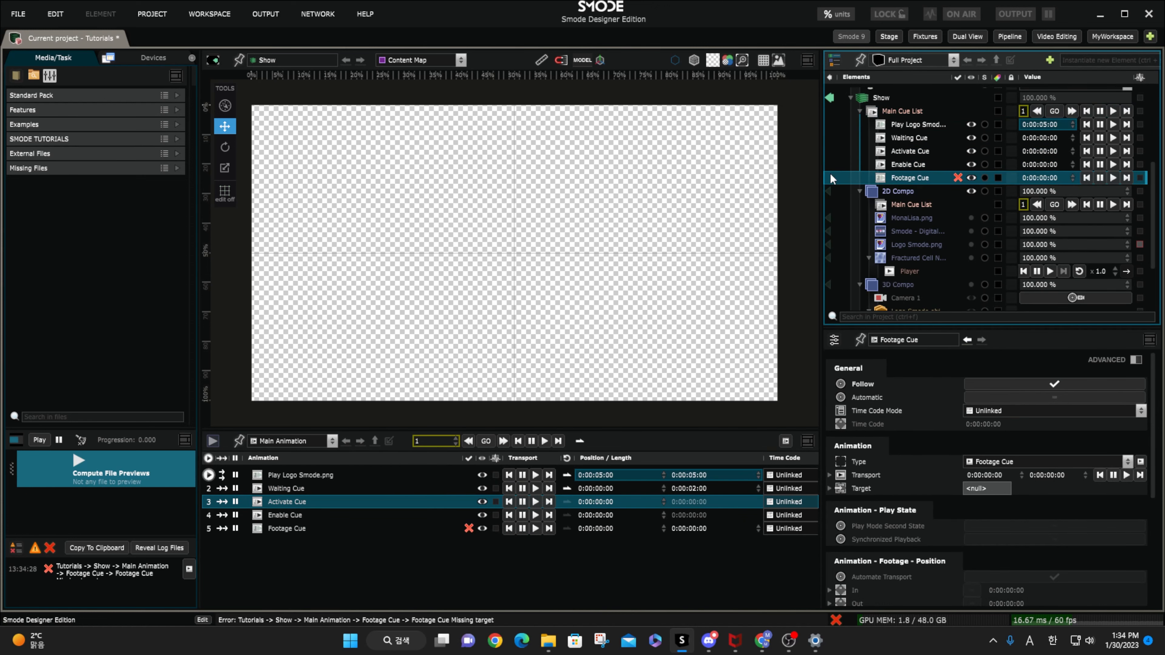
drag(900, 231, 998, 492)
mouse_move(991, 486)
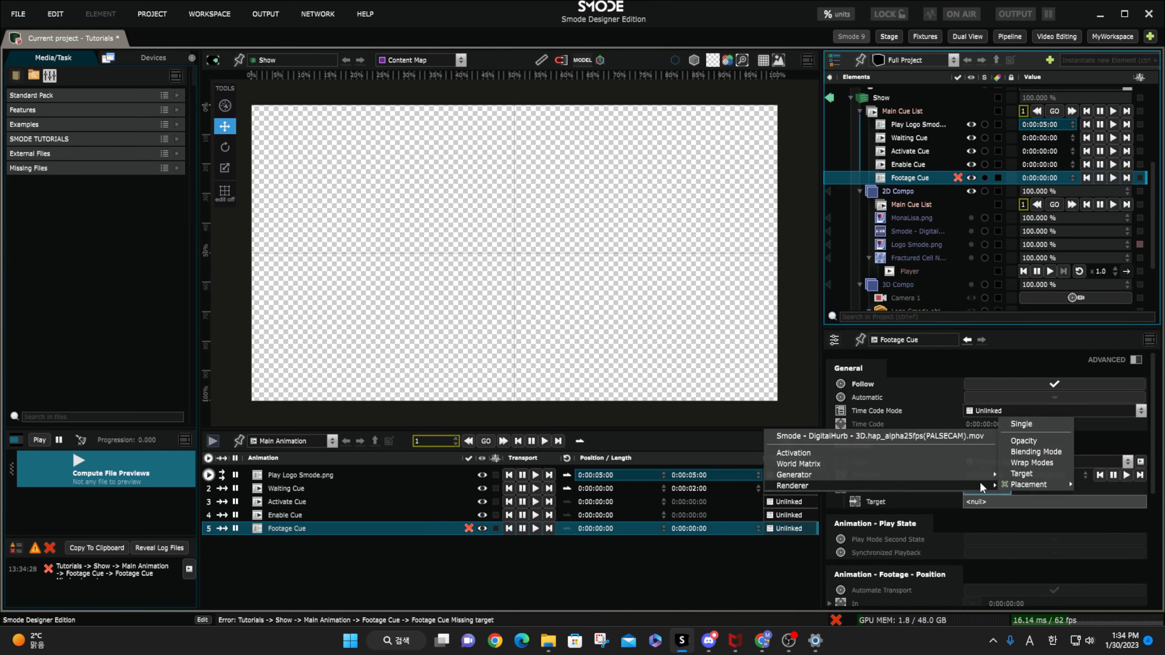
click(1026, 442)
- Add a Repeat Cue, Sequence Cue, Simultaneous Cue and Trigger Cue to the Show's main cue list
right_click(897, 111)
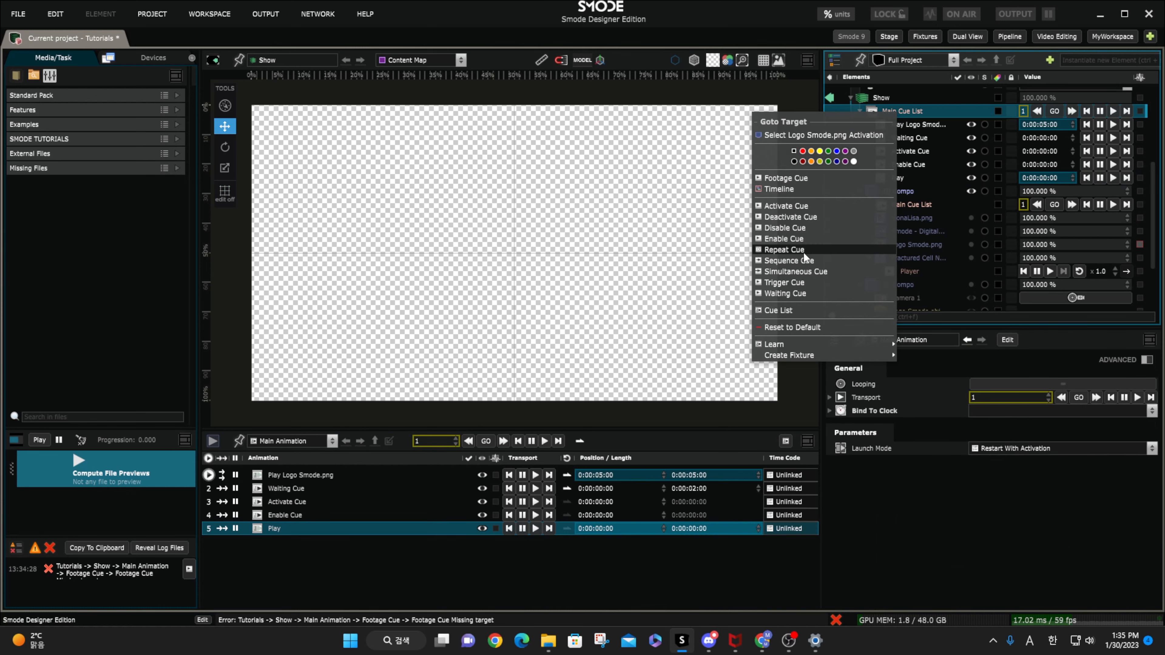
click(803, 252)
right_click(922, 113)
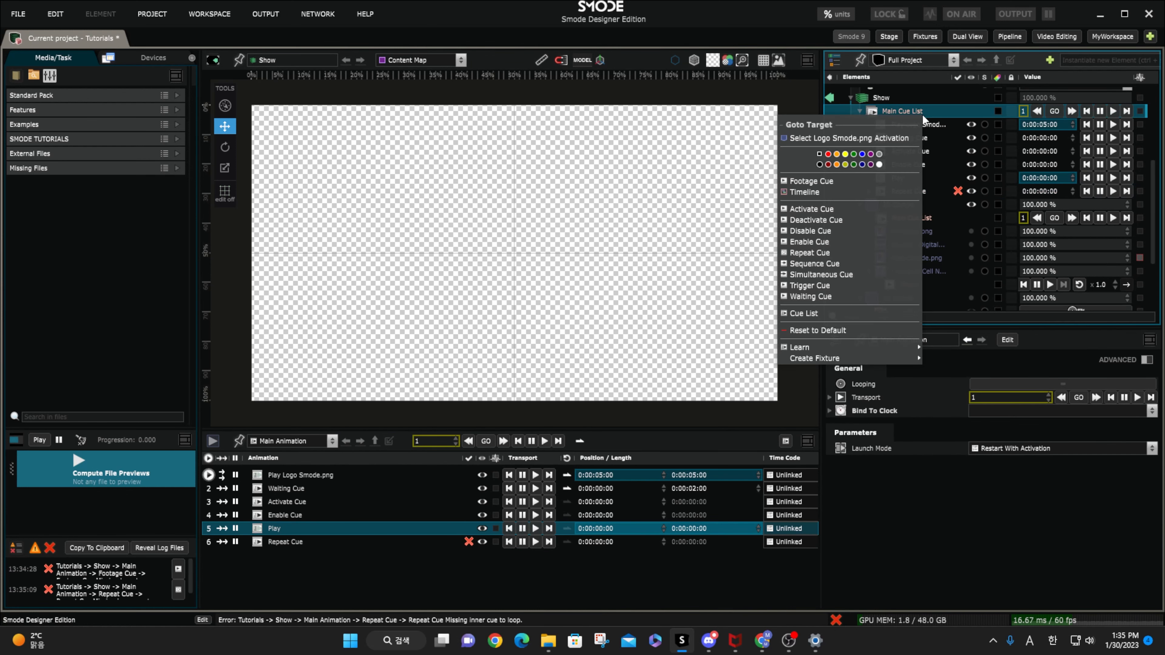
click(879, 261)
right_click(921, 108)
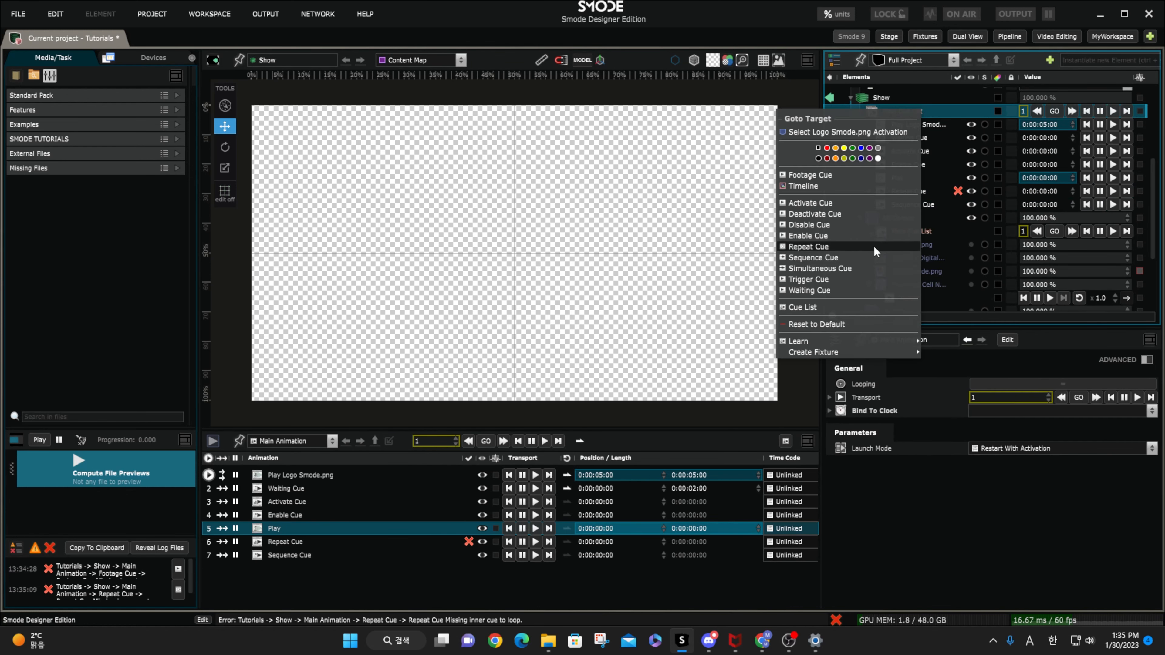
click(862, 266)
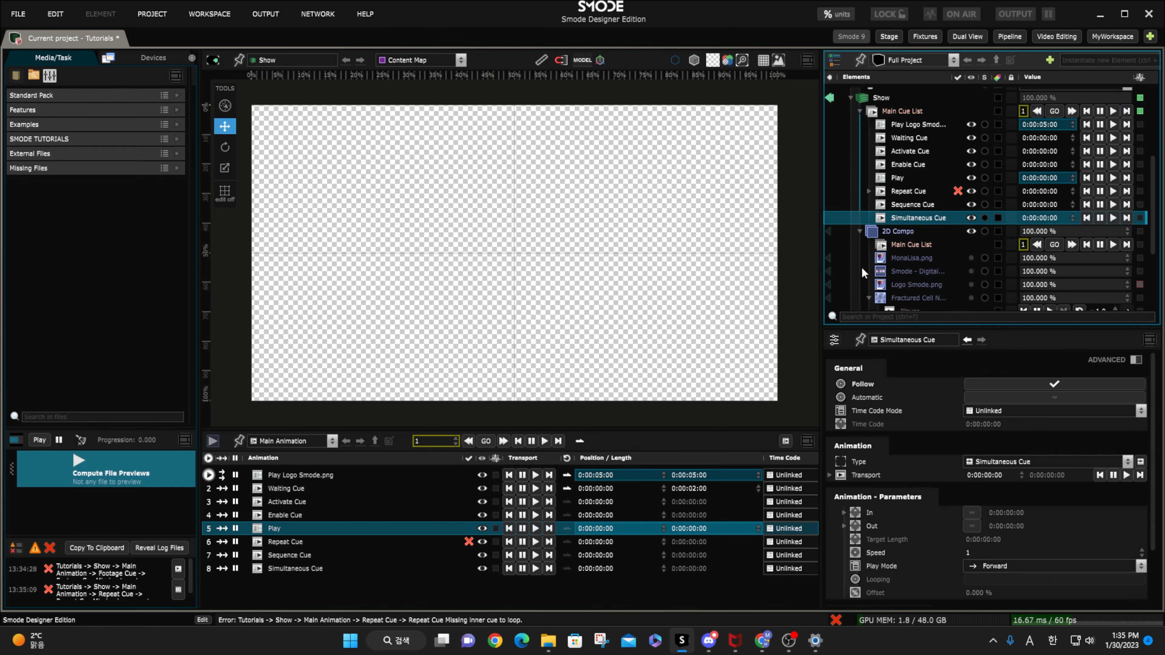
right_click(909, 111)
click(801, 282)
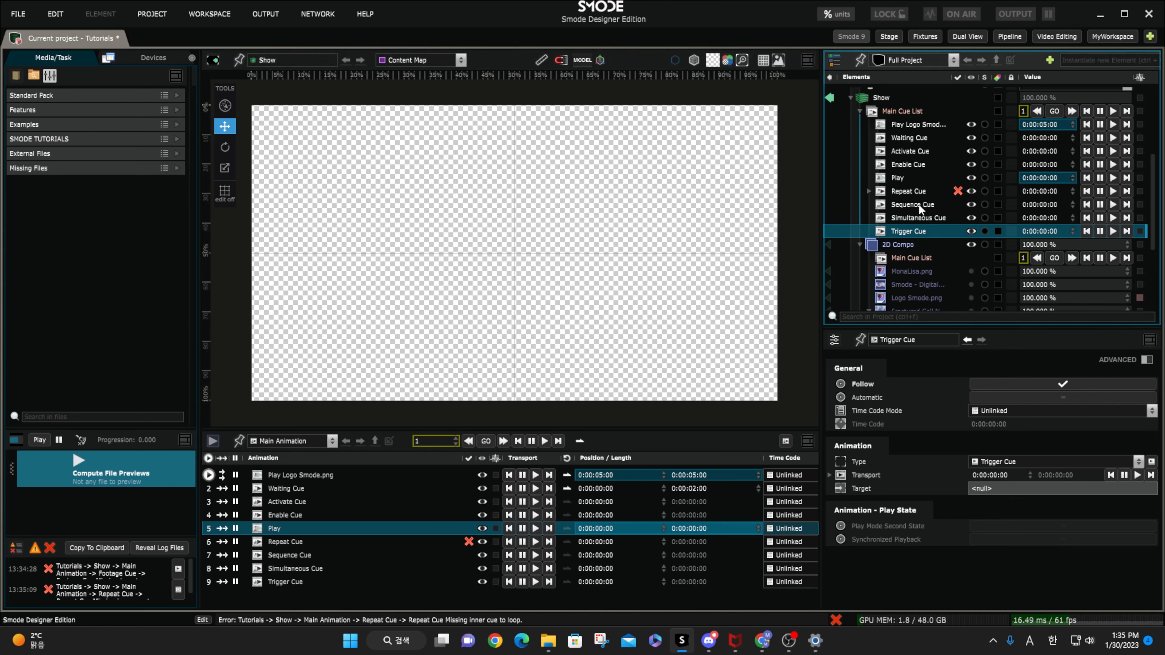
- Delete all the cues from the Show's main cue list
click(303, 490)
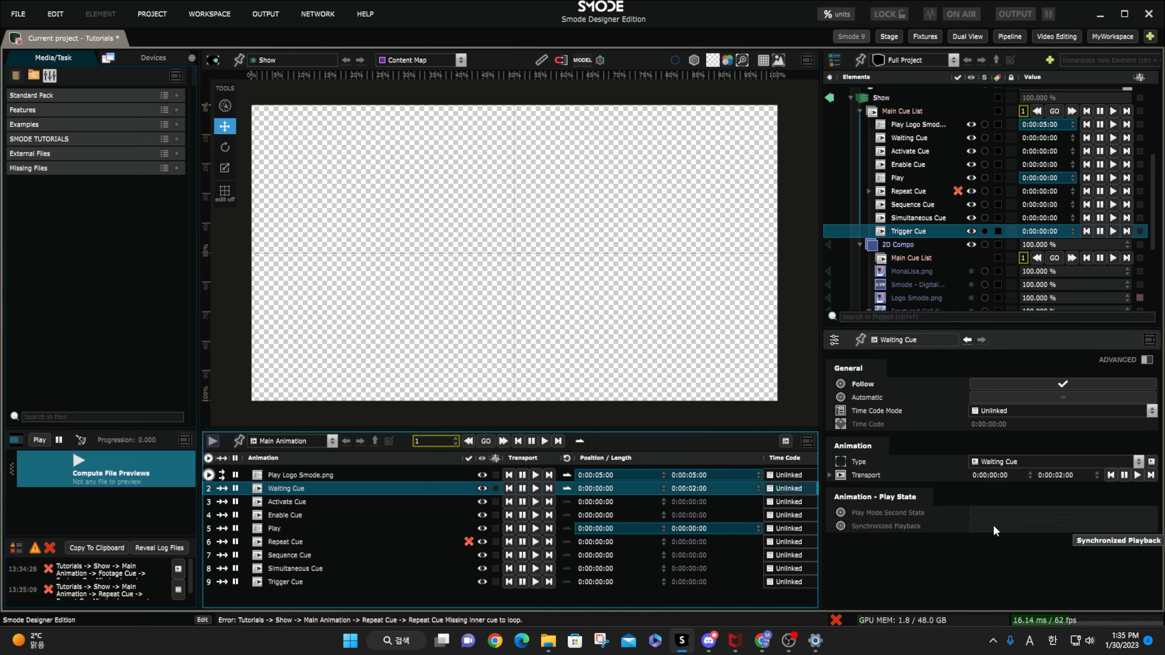
shift+click(906, 139)
right_click(905, 139)
click(818, 287)
click(564, 341)
- Add a Fade In cue for Logo Smode.png's opacity and an Activate cue for MonaLisa.png to the 2D Compo's main cue list
drag(877, 397, 468, 552)
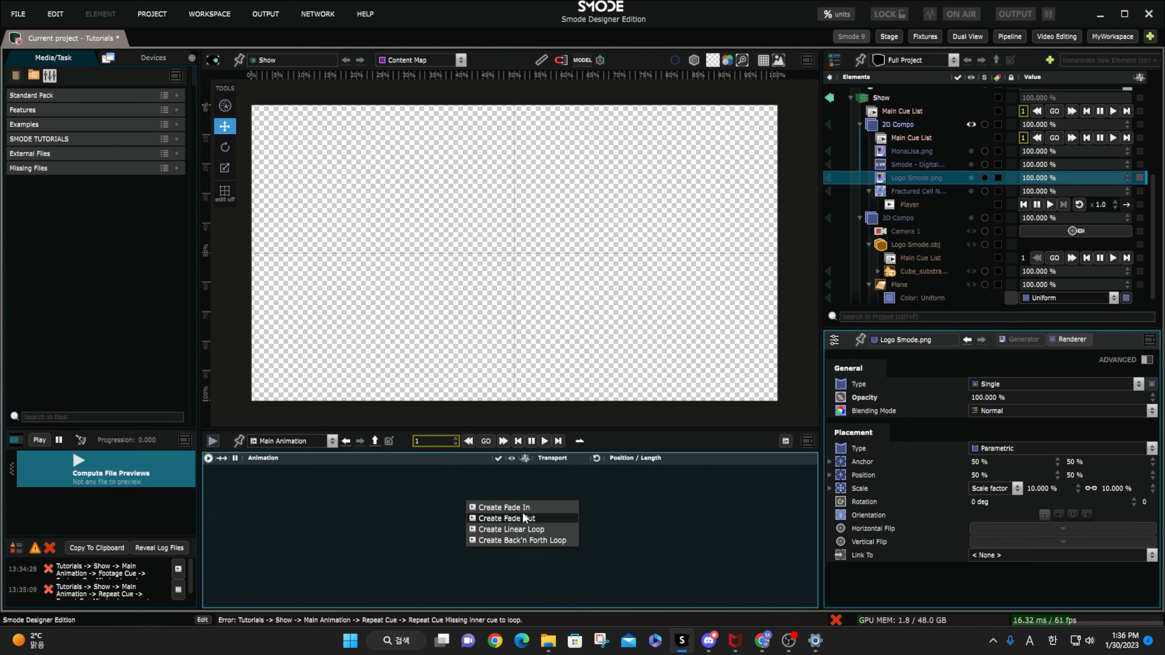
click(530, 513)
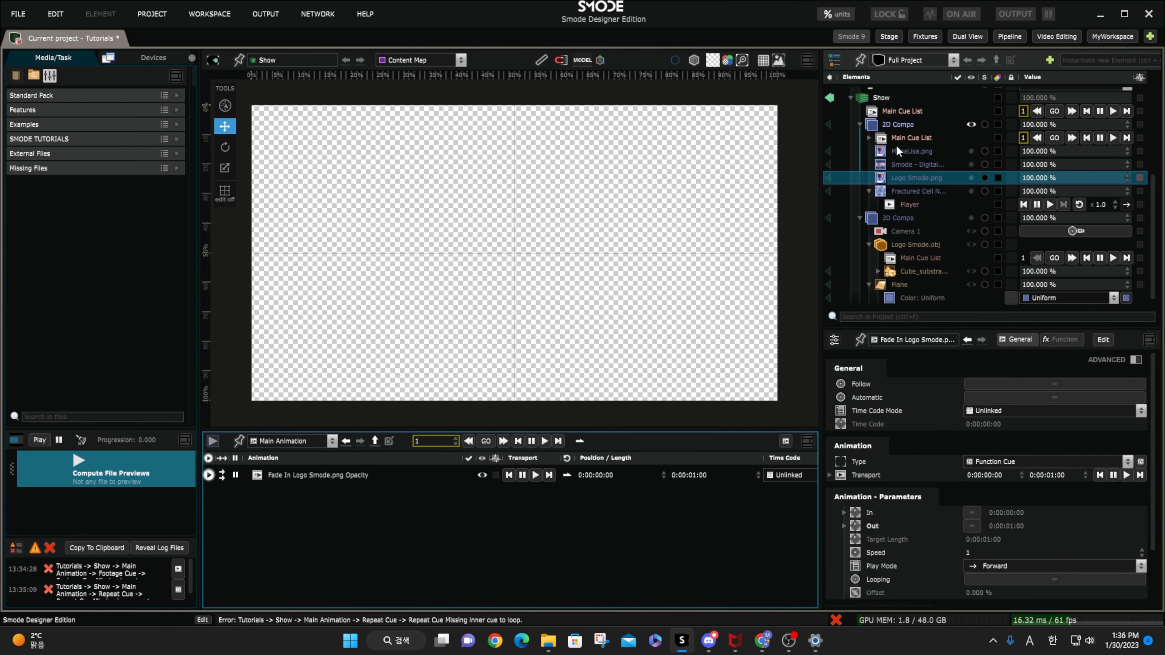
drag(895, 150, 378, 532)
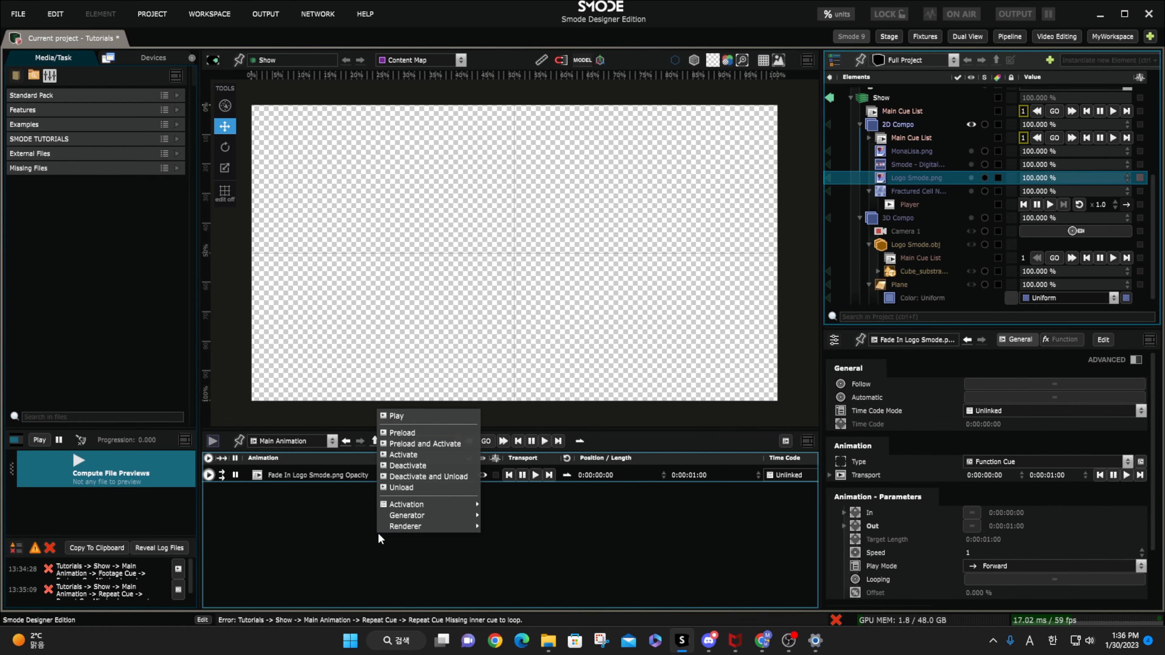
click(402, 453)
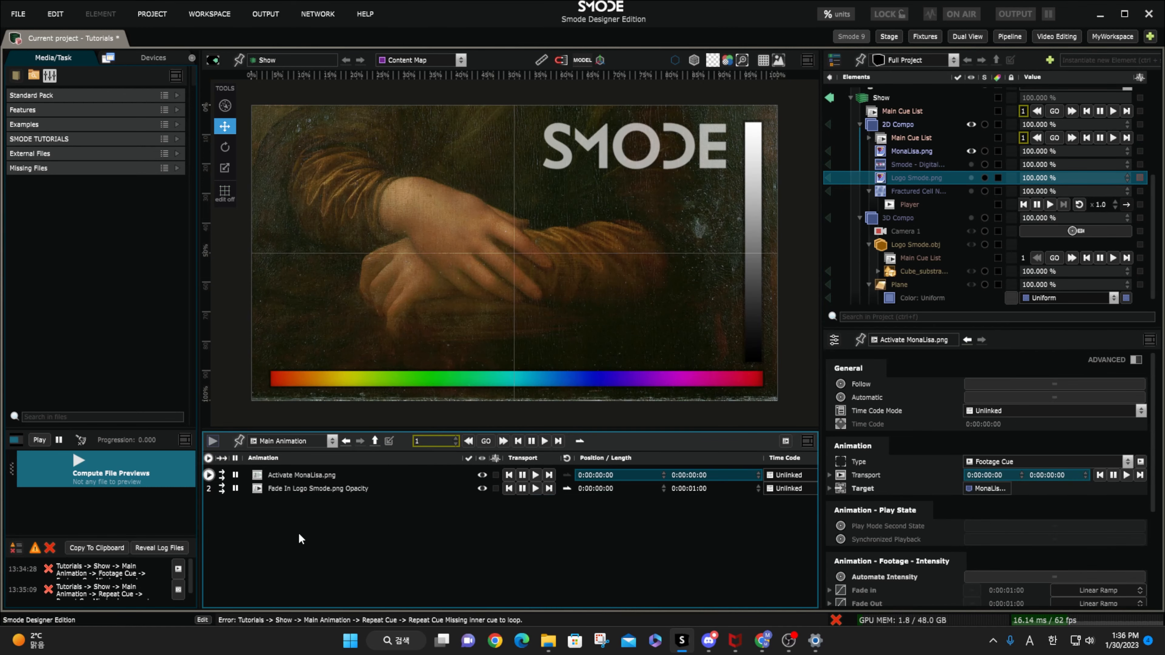
- Add a Play Once cue for the Smode - DigitalHurb video to the 2D Compo's main cue list and save the project
drag(917, 164, 362, 547)
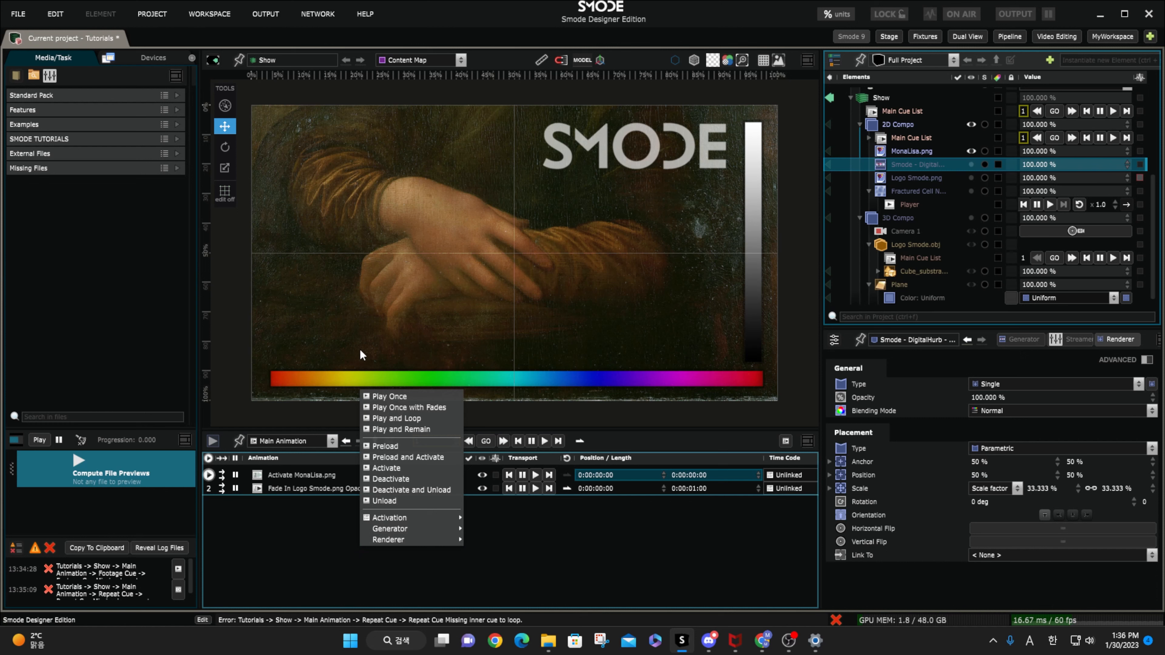
click(434, 399)
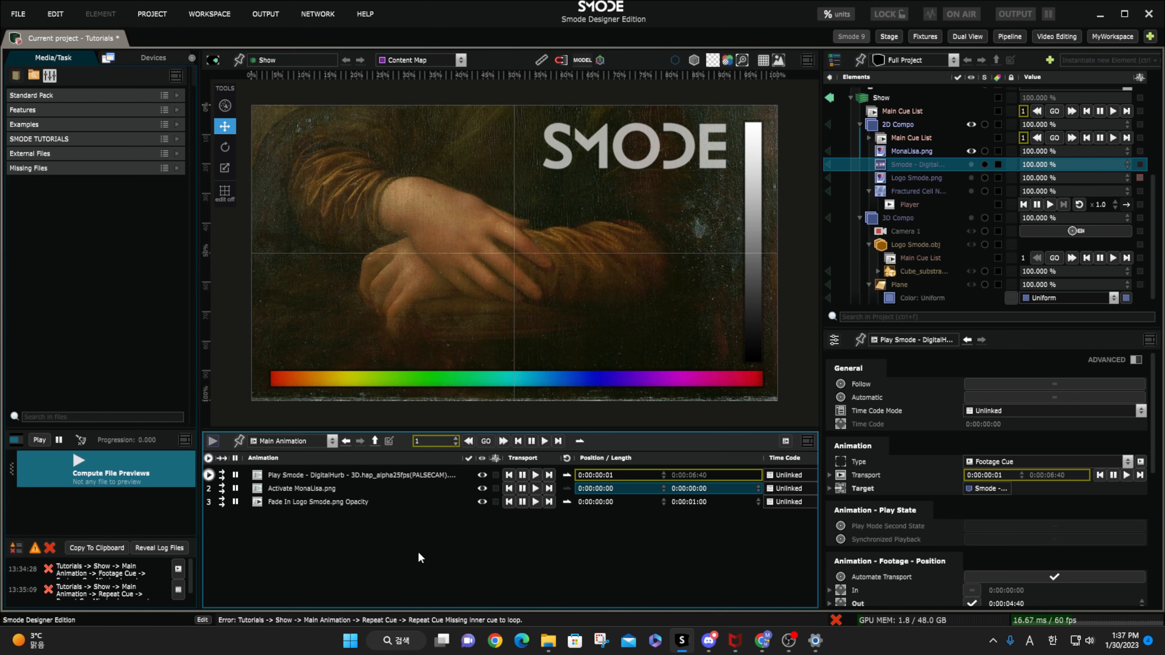
right_click(537, 490)
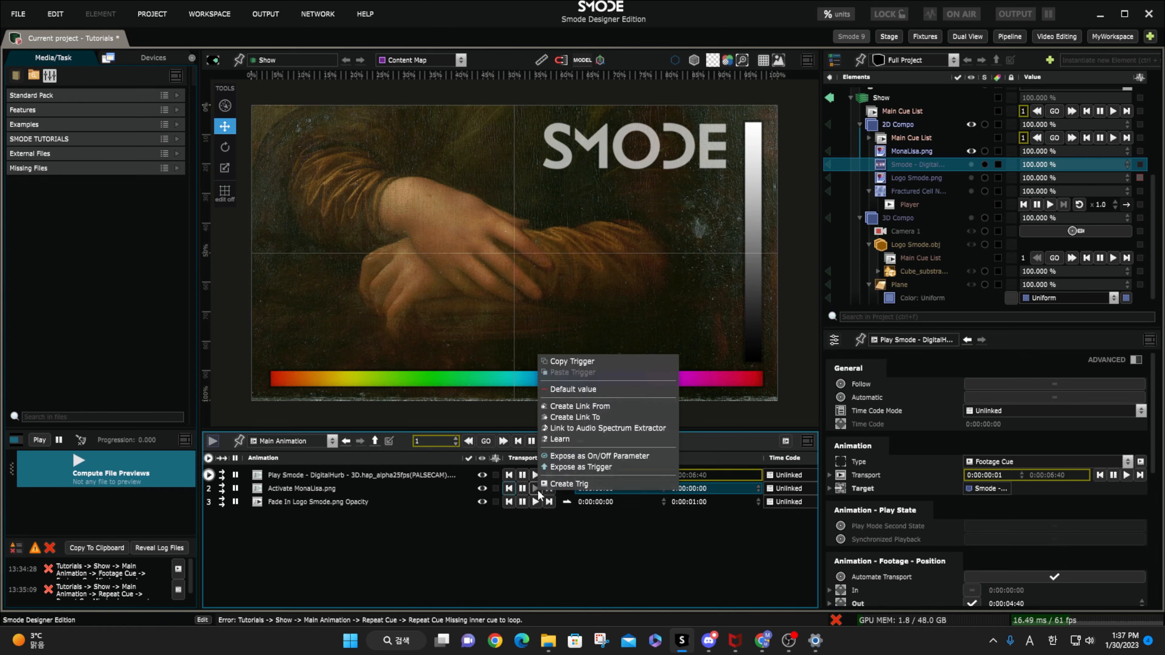
click(579, 439)
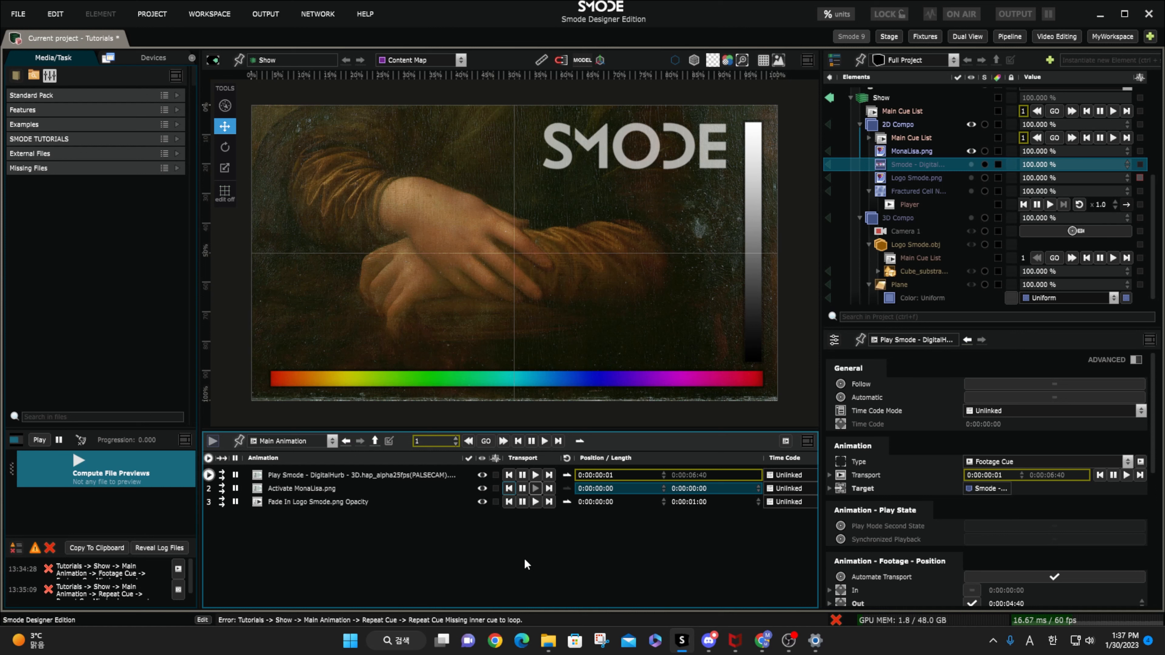
key(ctrl+s)
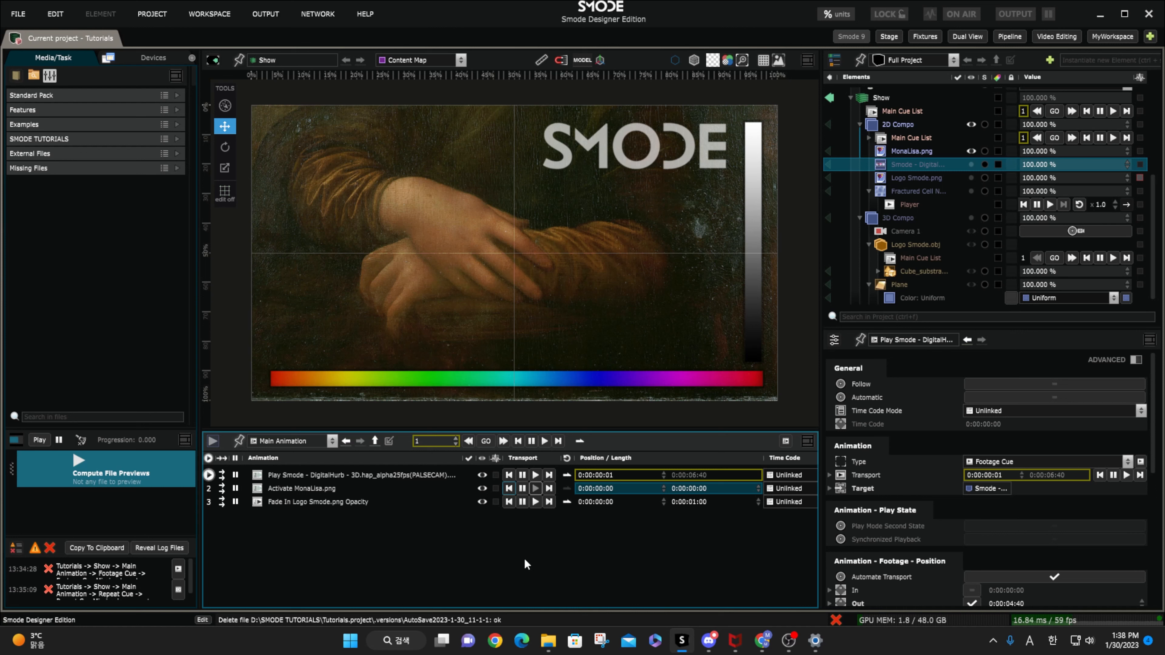
- Enable Follow on the video's Play cue, the Activate MonaLisa.png cue and the Logo Smode.png Fade In cue
click(220, 477)
click(223, 479)
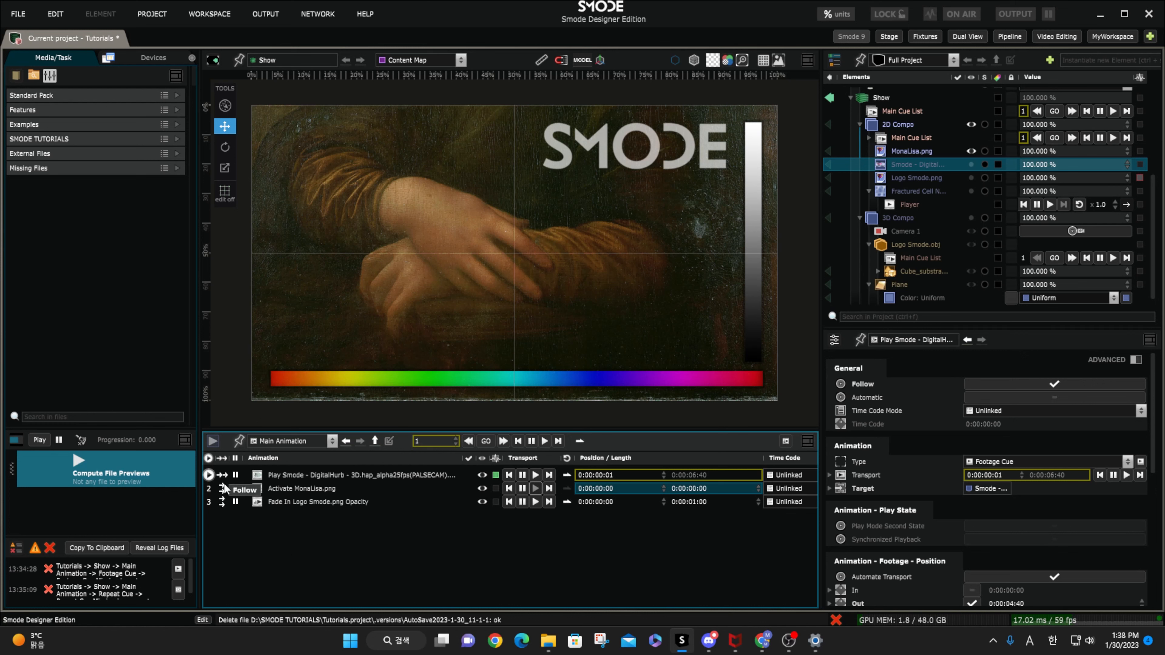
click(223, 488)
click(223, 476)
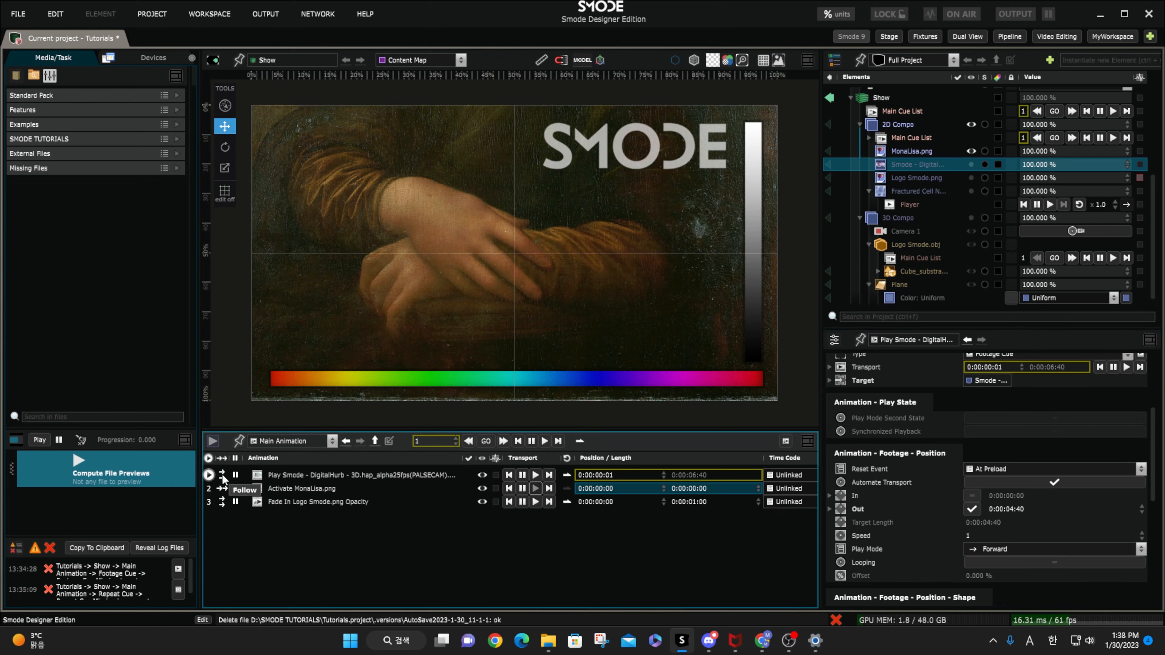
scroll(899, 512, up, 3)
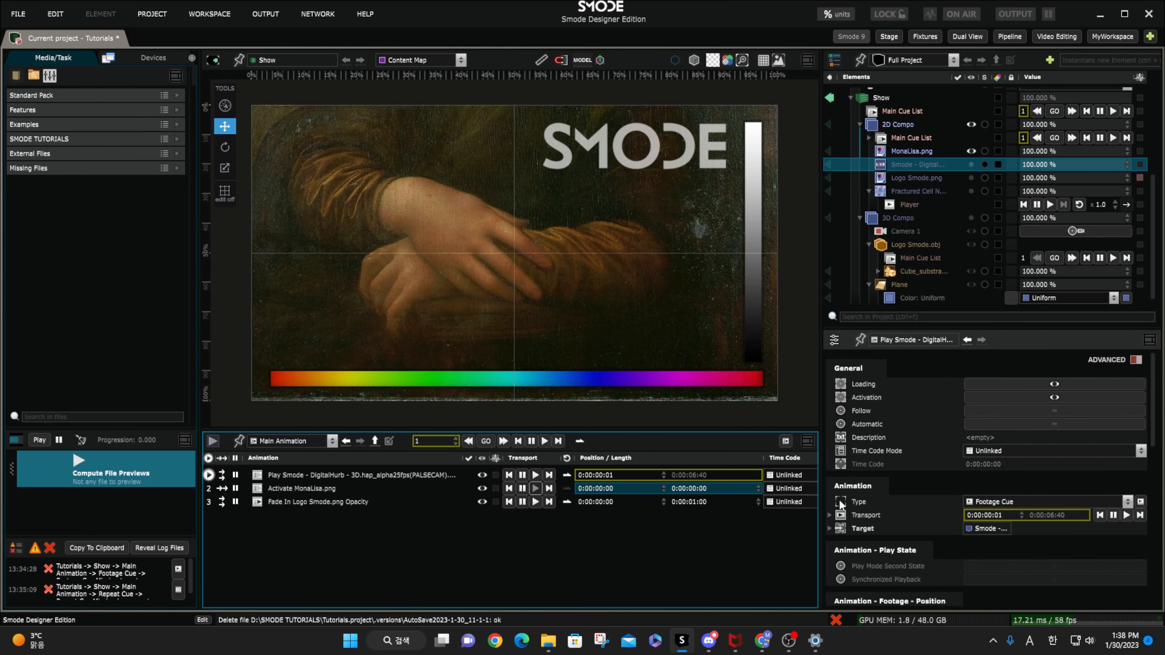
click(222, 476)
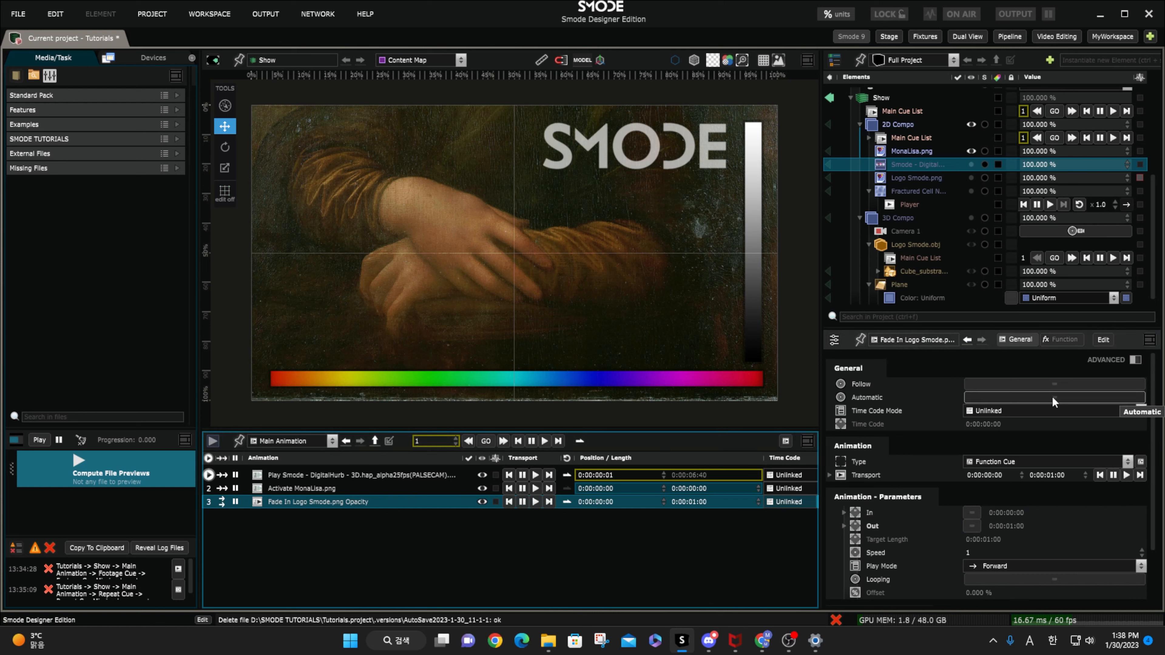
click(1129, 384)
click(1128, 382)
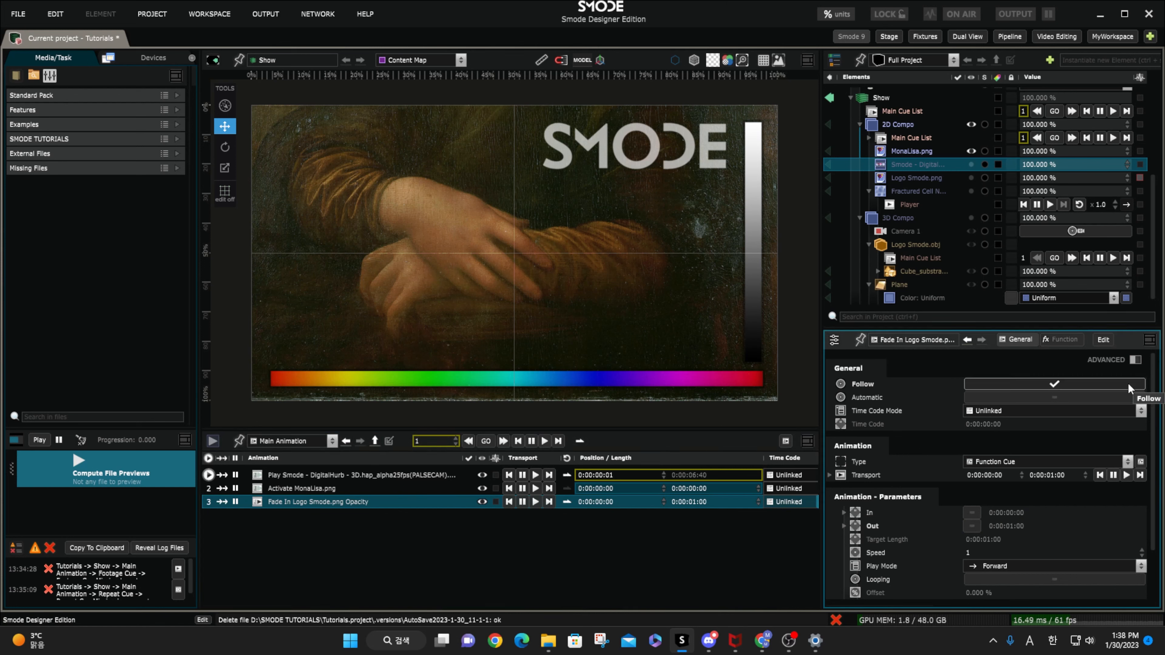
- Enable Automatic on all three cues of the 2D Compo's main cue list and play the list
click(454, 475)
click(1018, 427)
click(405, 490)
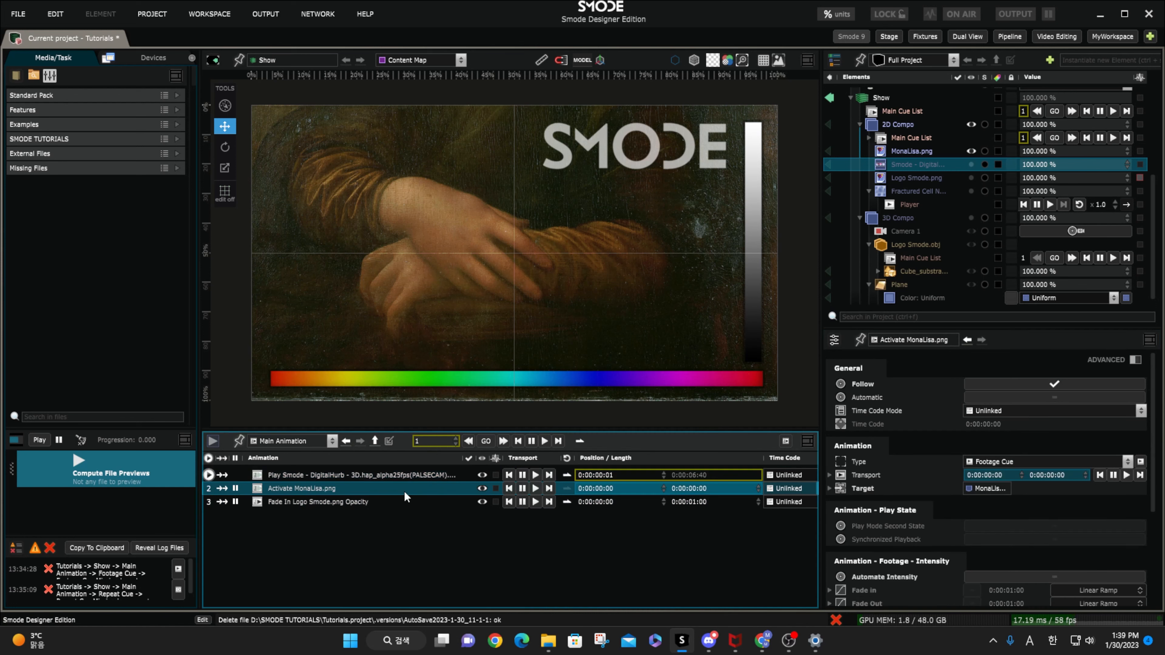
click(1034, 400)
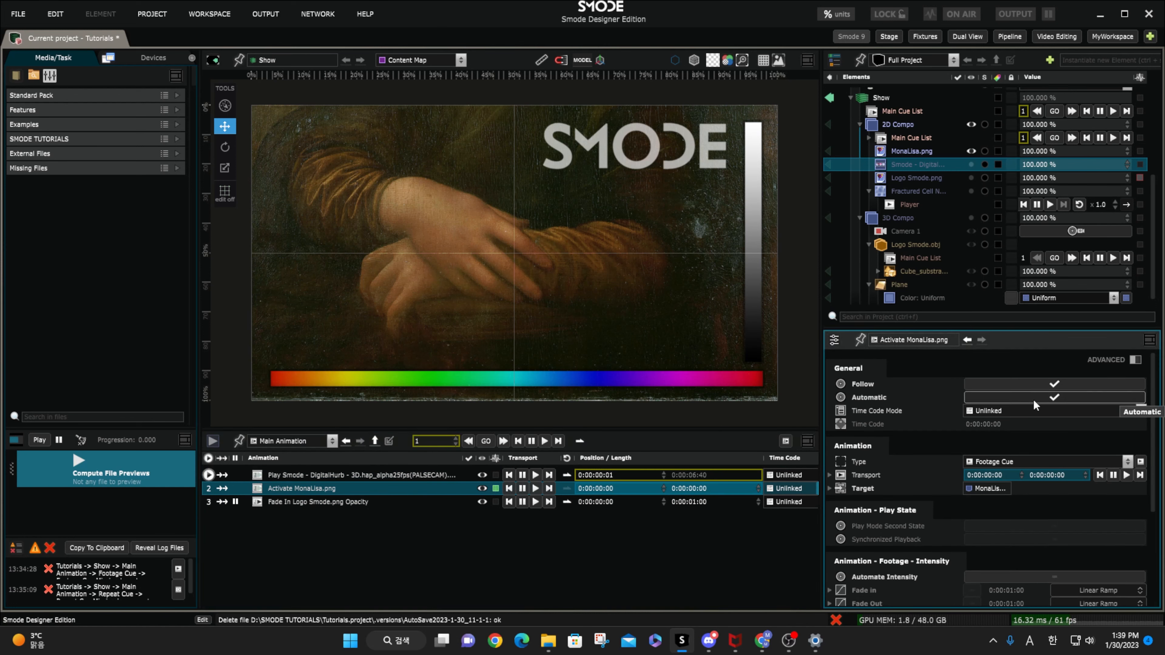
click(404, 502)
click(1000, 401)
click(426, 473)
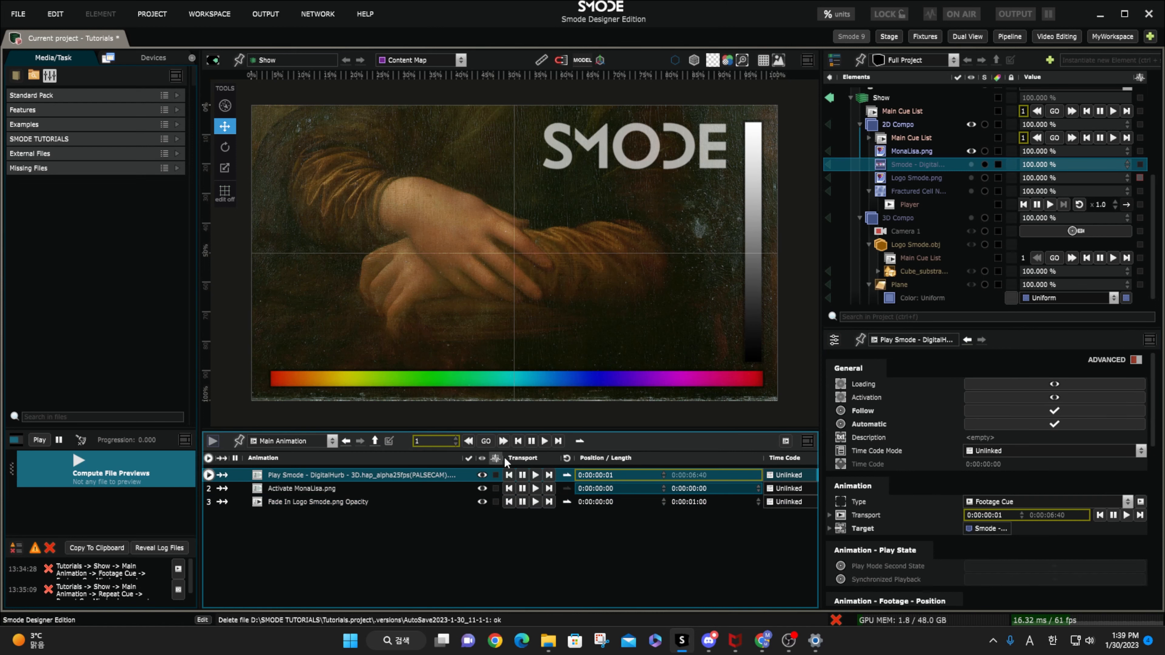
click(549, 445)
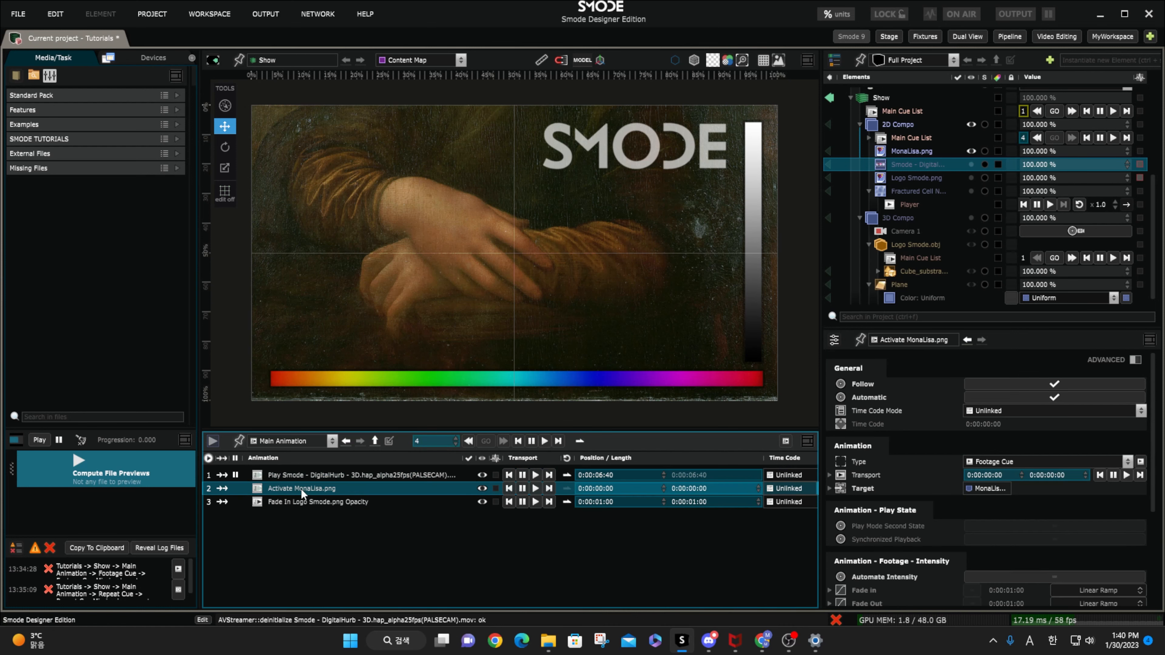
- Delete the Activate MonaLisa.png cue and the Logo Smode.png Fade In cue from the 2D Compo's main cue list
key(Delete)
click(564, 344)
key(Delete)
key(Return)
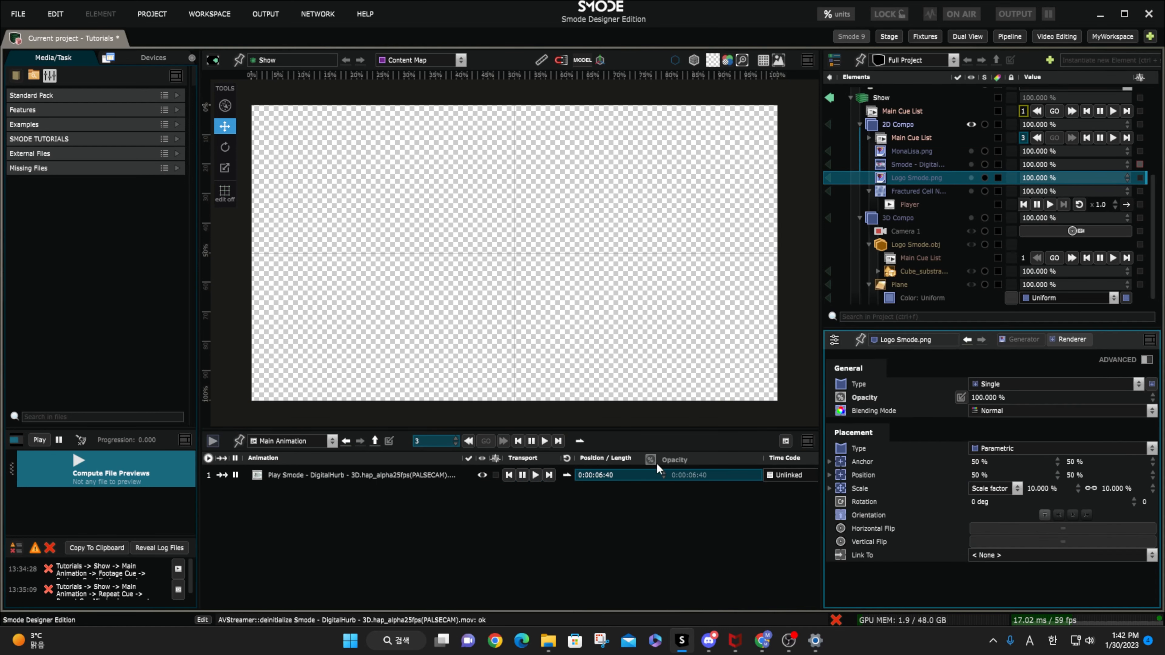
- Create a Fade In cue for Logo Smode.png's opacity and place it after the video's Play cue
right_click(425, 545)
click(488, 505)
drag(353, 476, 355, 510)
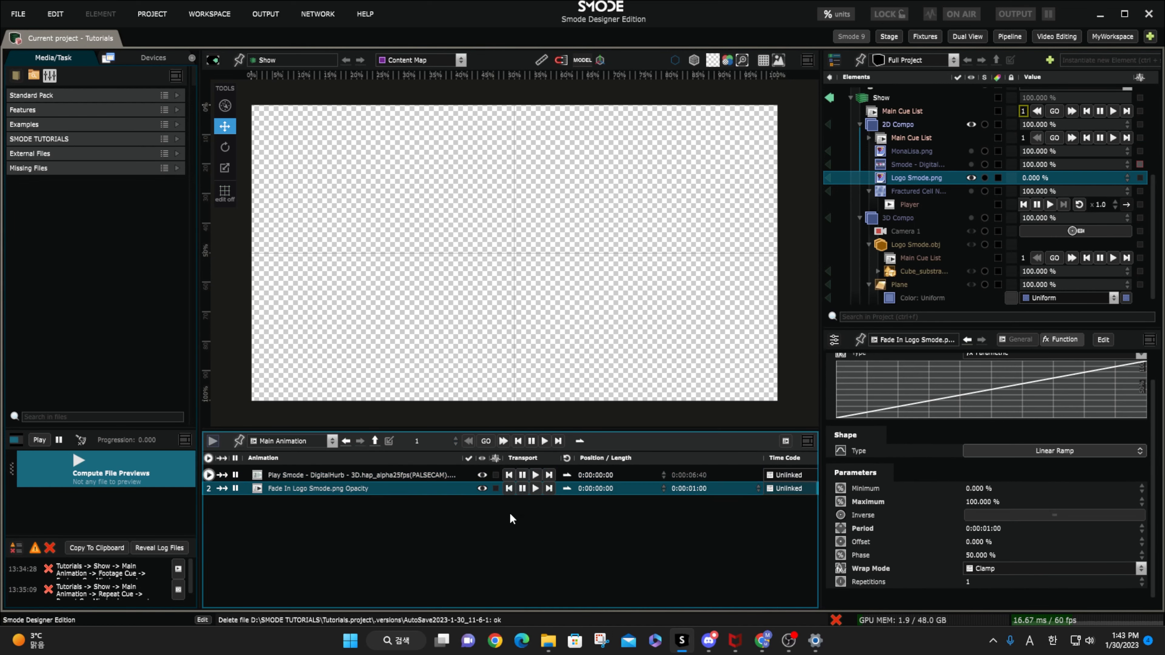
- Insert a Waiting Cue between the Play and Fade In cues, with a length of 1 second and Automatic enabled
right_click(507, 513)
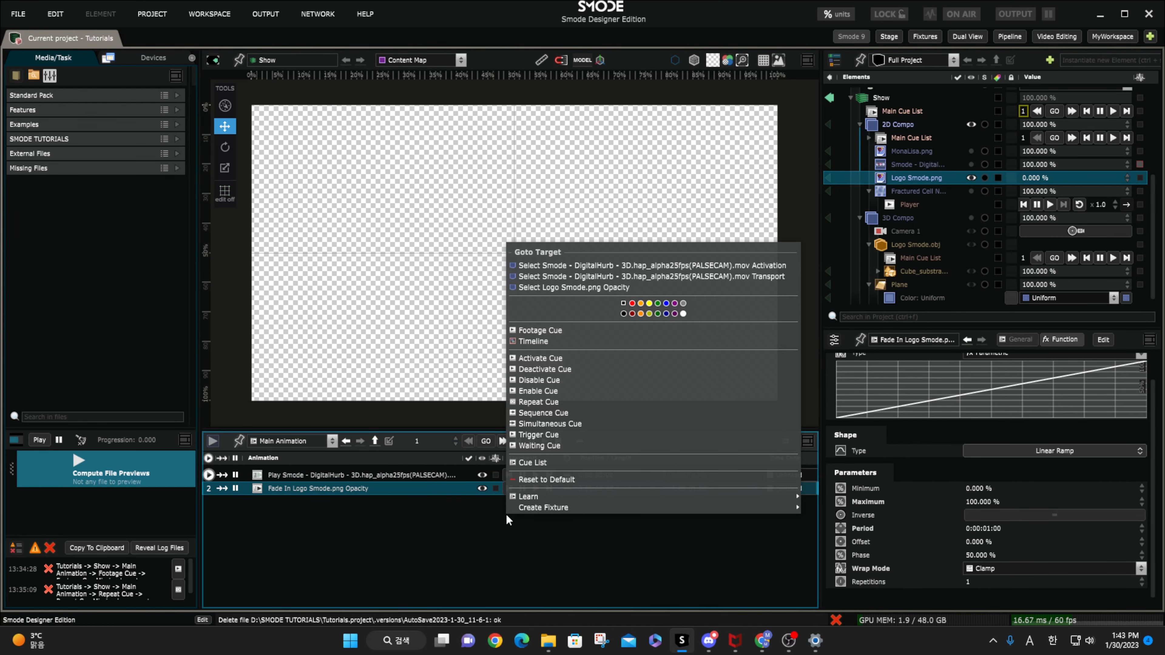
click(534, 446)
drag(277, 501, 293, 481)
click(1147, 359)
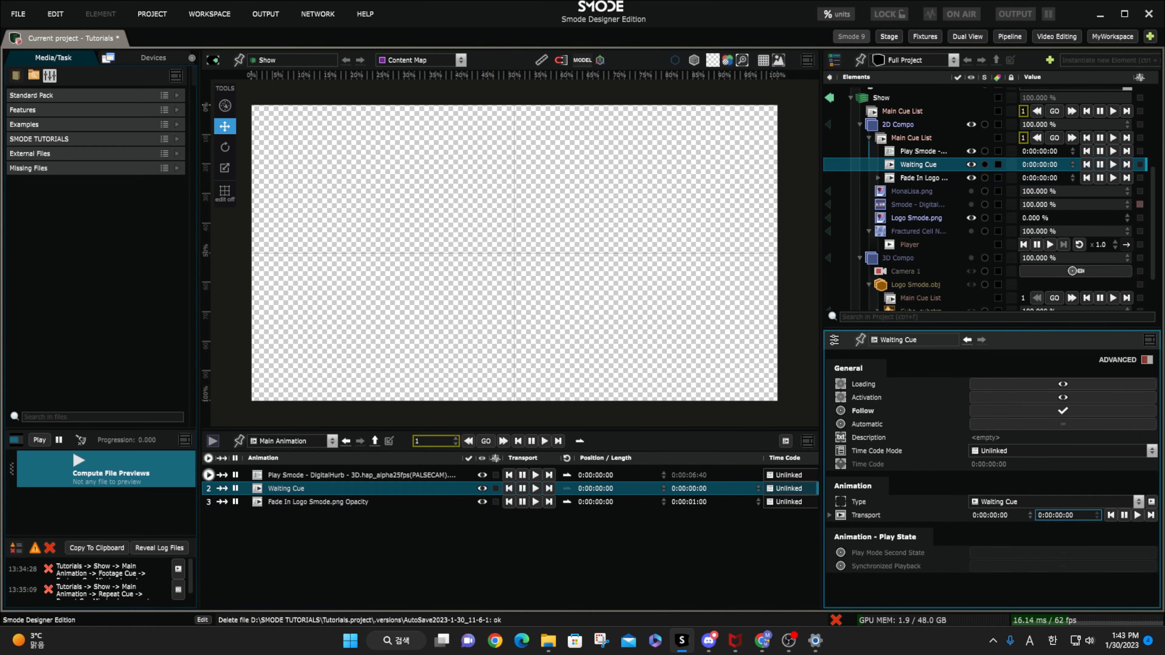
key(Return)
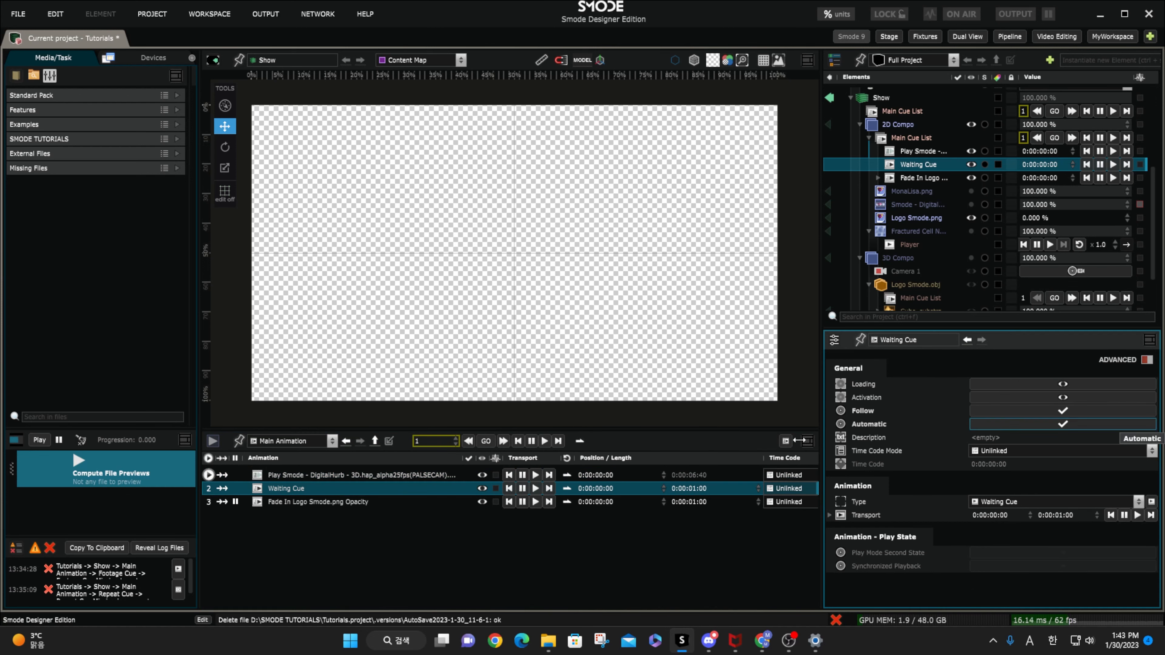
- Enable Automatic on the Logo Smode.png Fade In cue and run the cue list from the video's Play cue
click(316, 502)
click(419, 477)
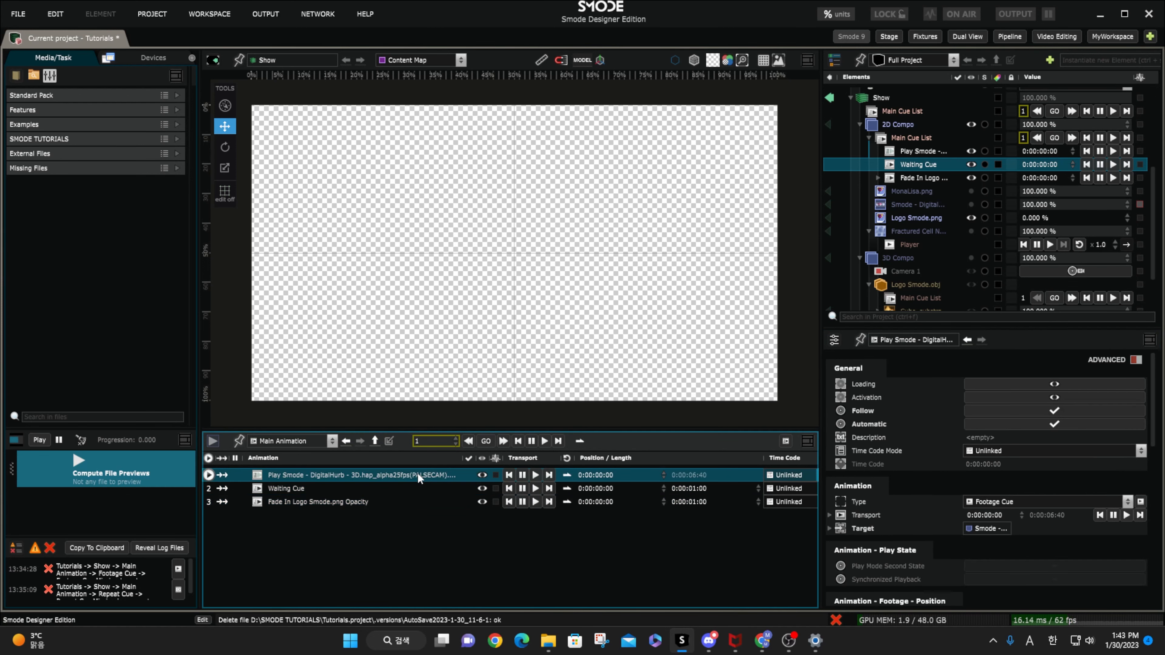
click(486, 440)
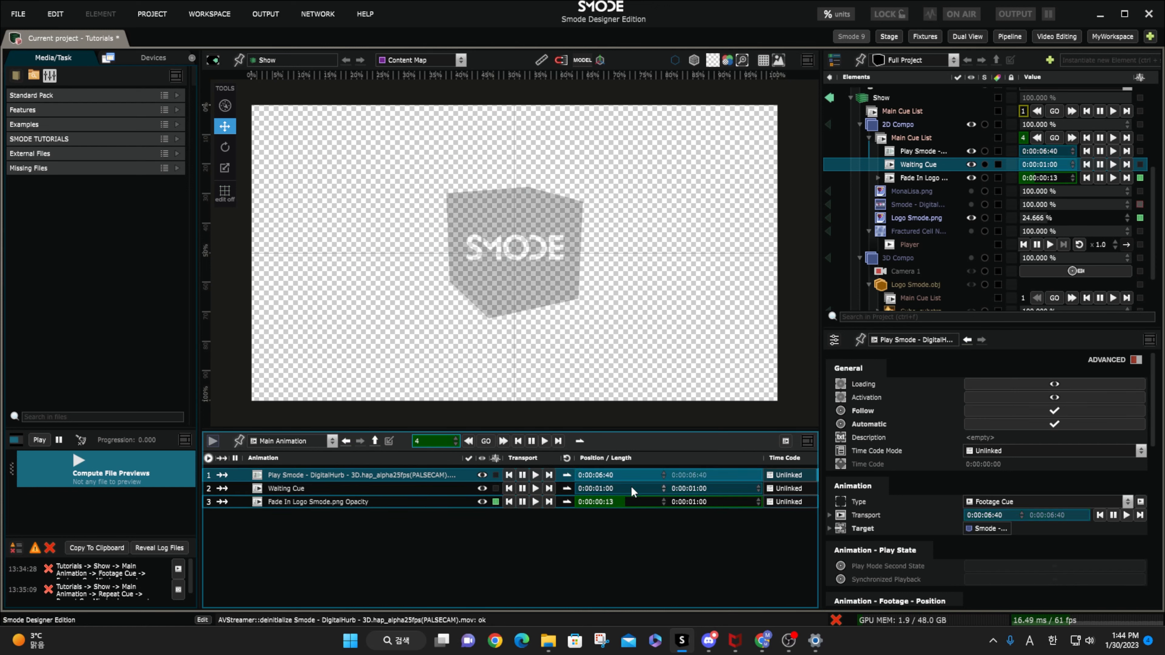
- Enable Looping on the Logo Smode.png Fade In cue and rewind the cue list
click(627, 502)
click(1023, 582)
click(469, 441)
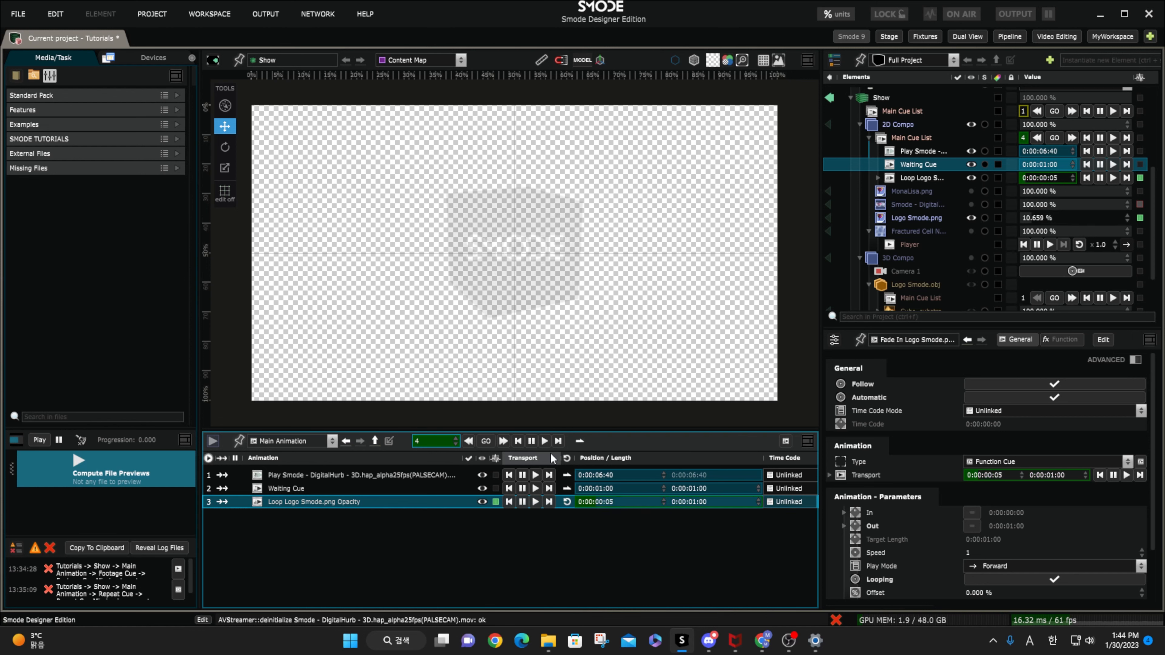
- Pause the looping Logo Smode.png opacity cue and turn its Looping off
click(526, 506)
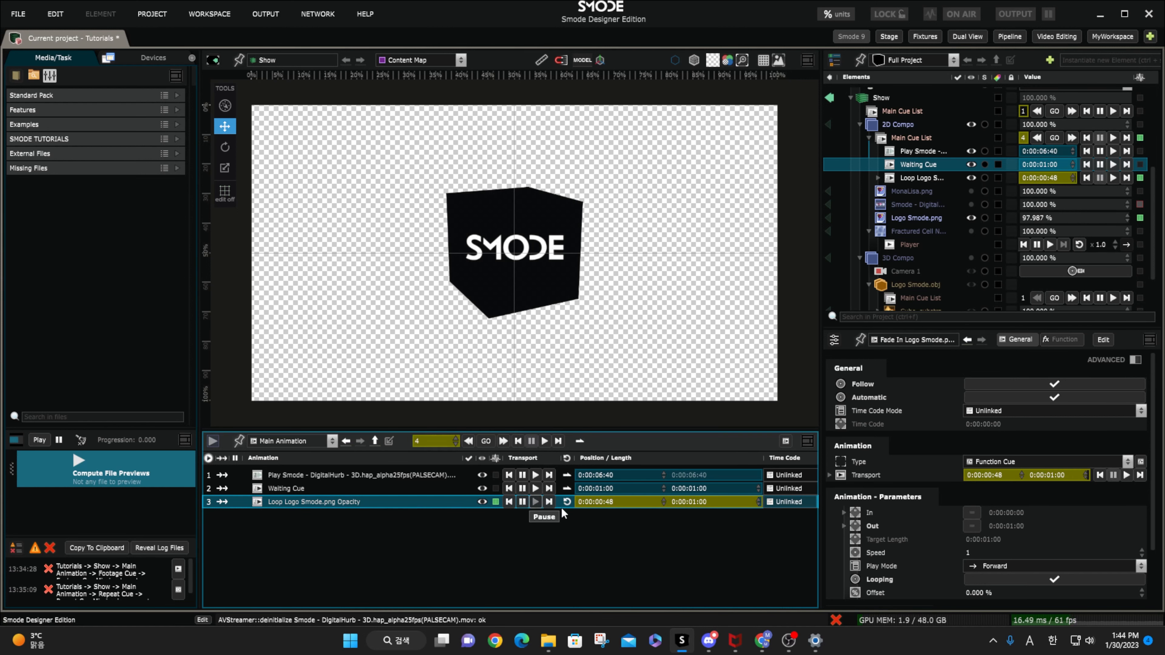
click(1005, 578)
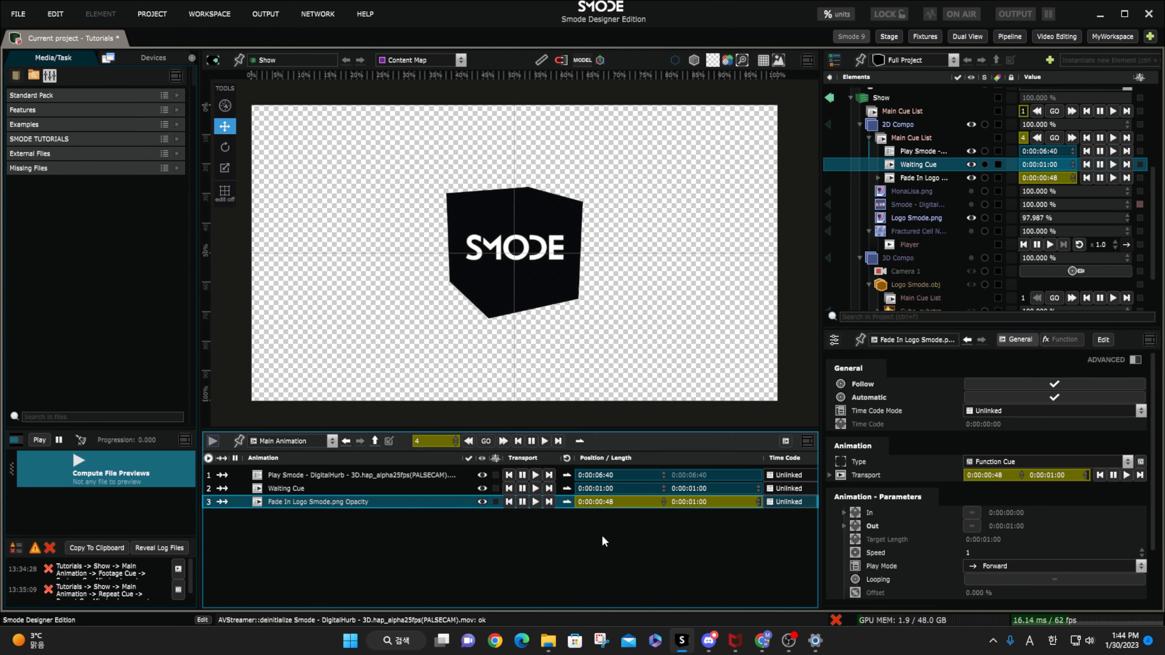